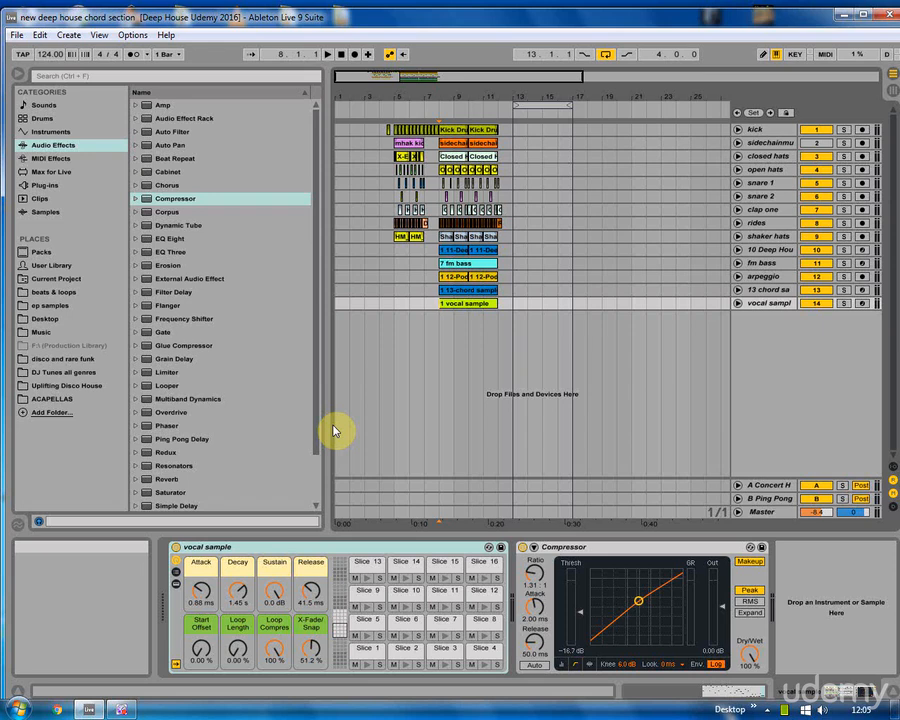
- Preview the G Rhodes Stab.wav and organ bass c3.wav samples on the Desktop, and check the plug-ins for TAL-BassLine
{"action": "left_click", "coordinate": [44, 318]}
{"action": "left_click", "coordinate": [191, 390]}
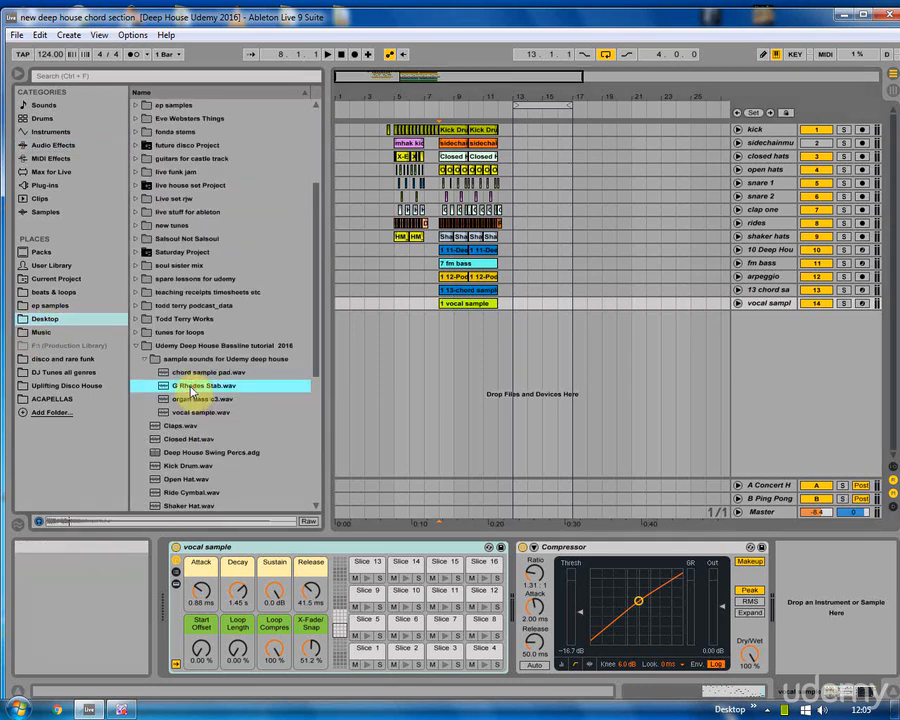
{"action": "left_click", "coordinate": [198, 399]}
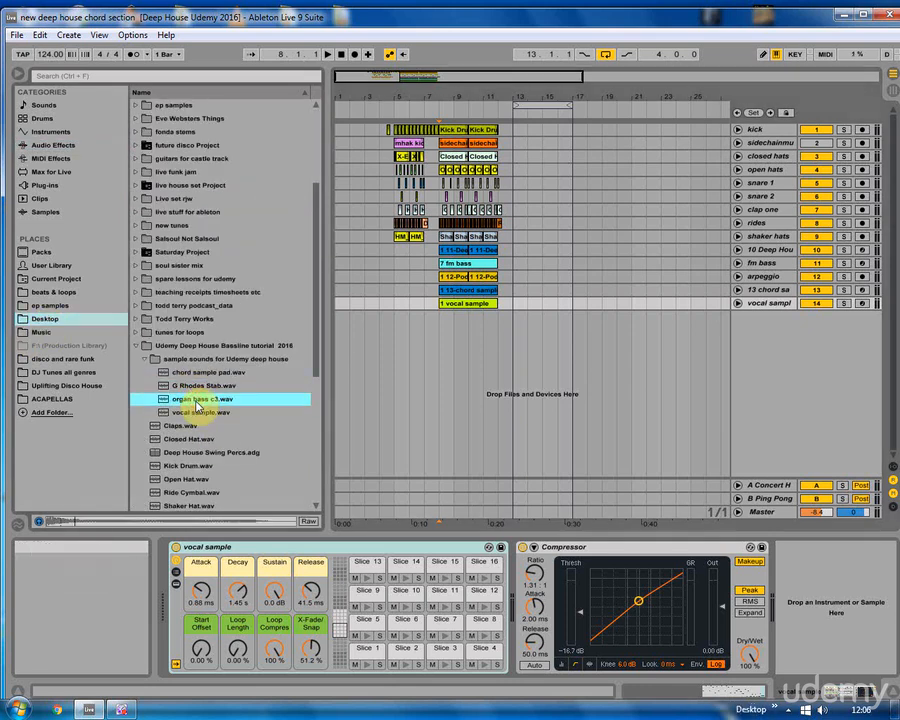
{"action": "left_click", "coordinate": [441, 343]}
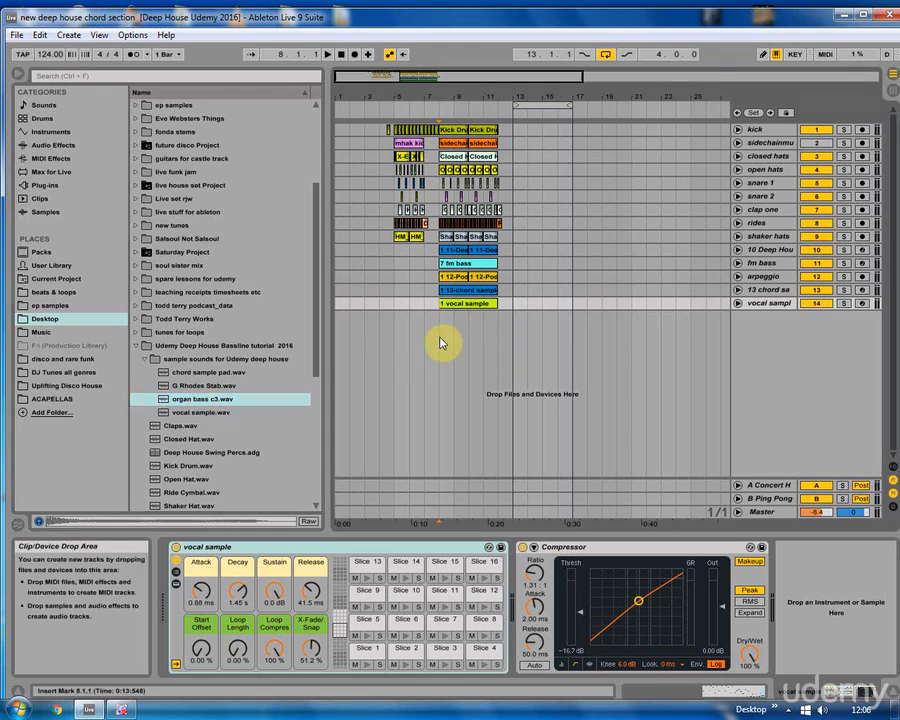
{"action": "left_click", "coordinate": [36, 186]}
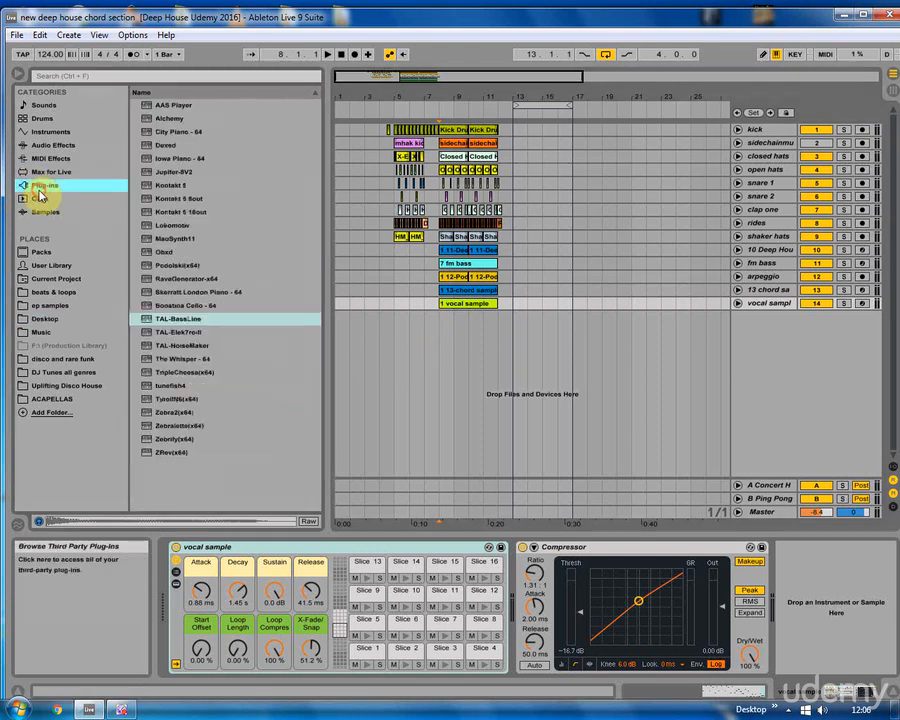
{"action": "left_click", "coordinate": [175, 322]}
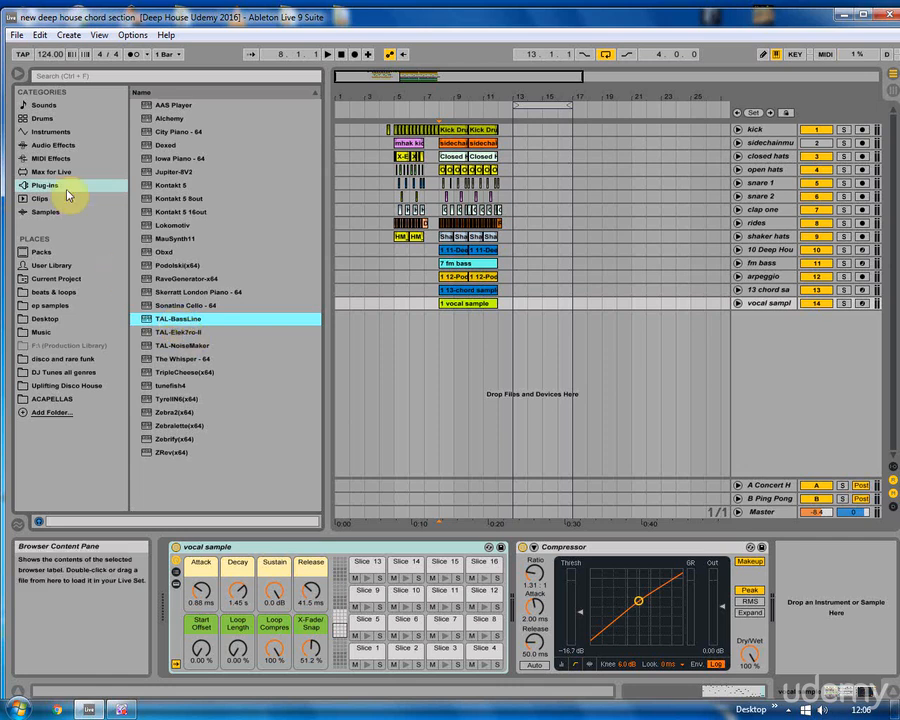
- Add a new MIDI track with a Simpler instrument and load organ bass c3.wav from the Desktop sample folder into it
{"action": "left_click", "coordinate": [48, 132]}
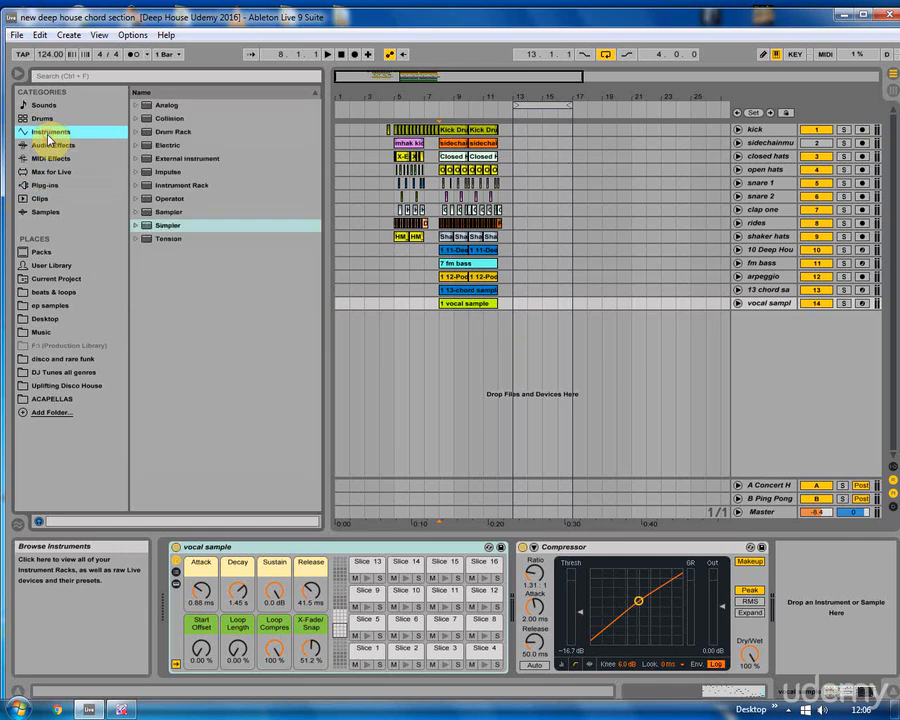
{"action": "left_click_drag", "start_coordinate": [176, 225], "coordinate": [445, 343]}
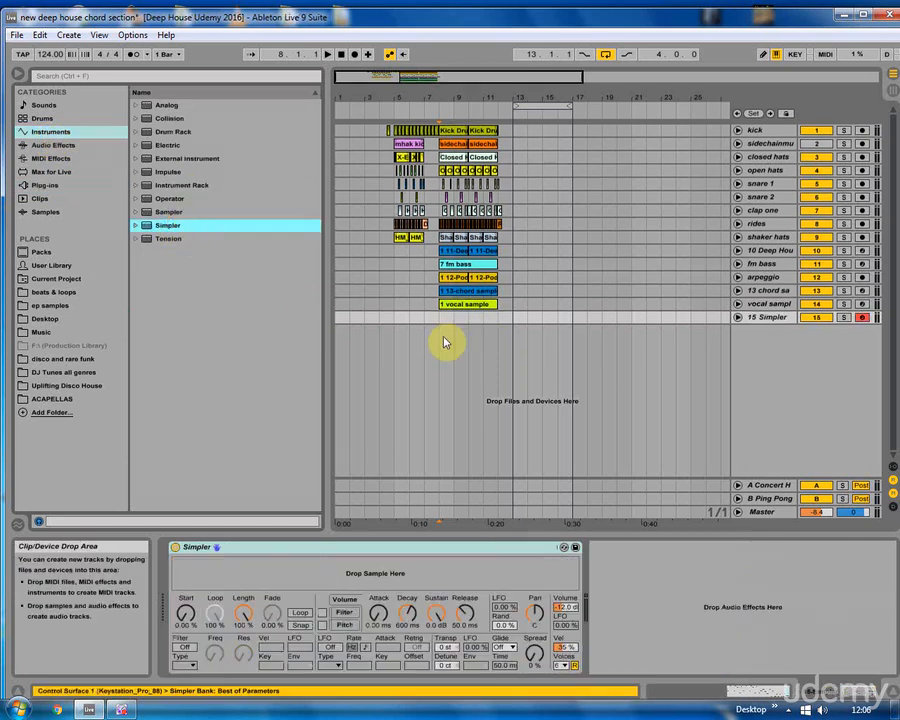
{"action": "left_click", "coordinate": [43, 318]}
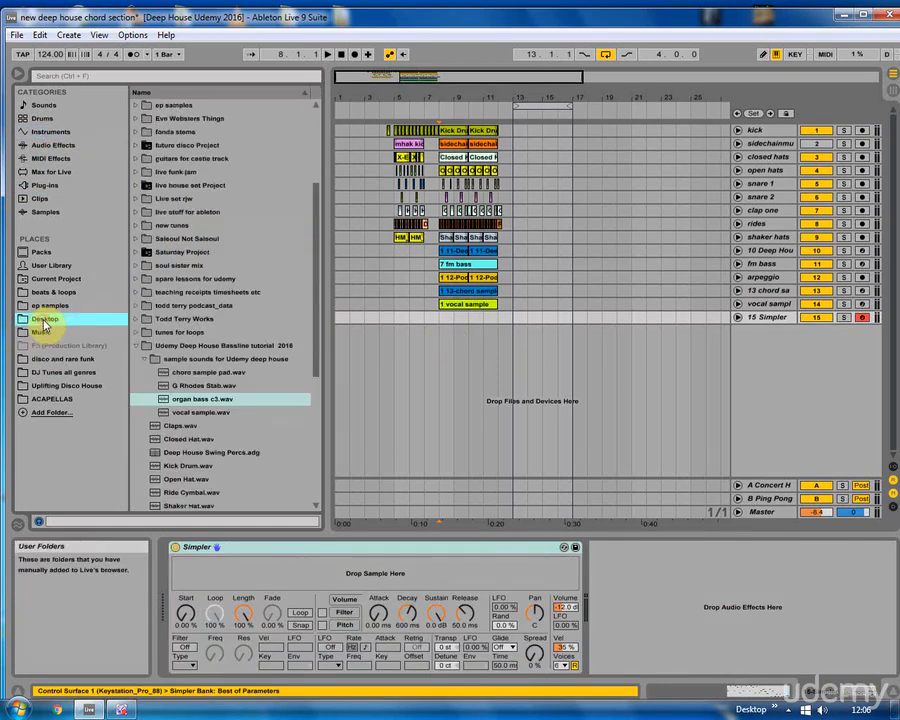
{"action": "left_click_drag", "start_coordinate": [205, 398], "coordinate": [254, 569]}
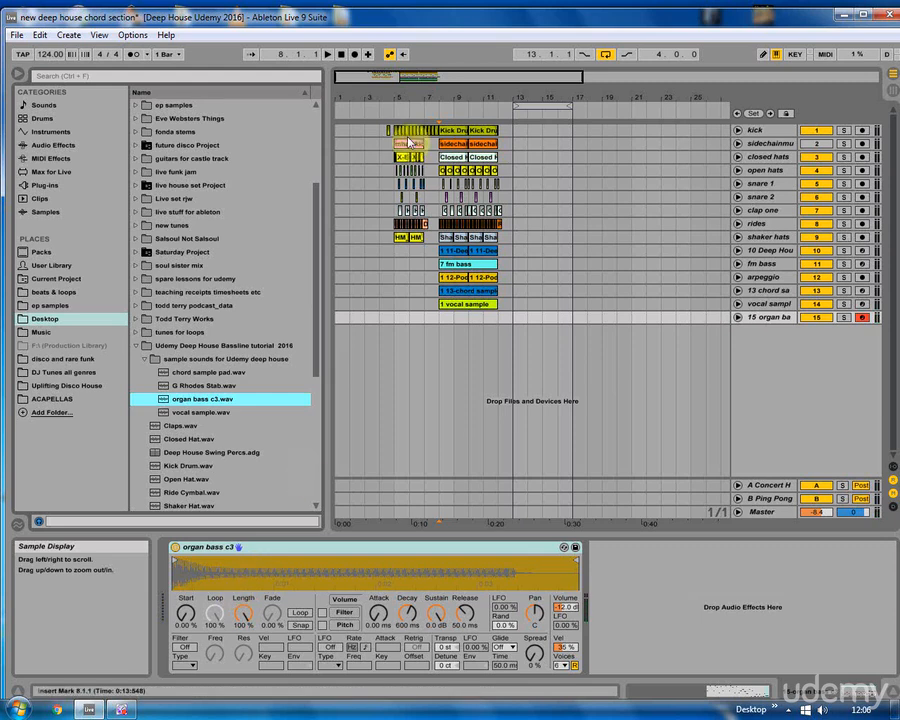
- Copy the kick drum clips to span 13.1.1 to 17.1.1 and add a one-bar kick lead-in from bar 12
{"action": "left_click_drag", "start_coordinate": [487, 134], "coordinate": [558, 135]}
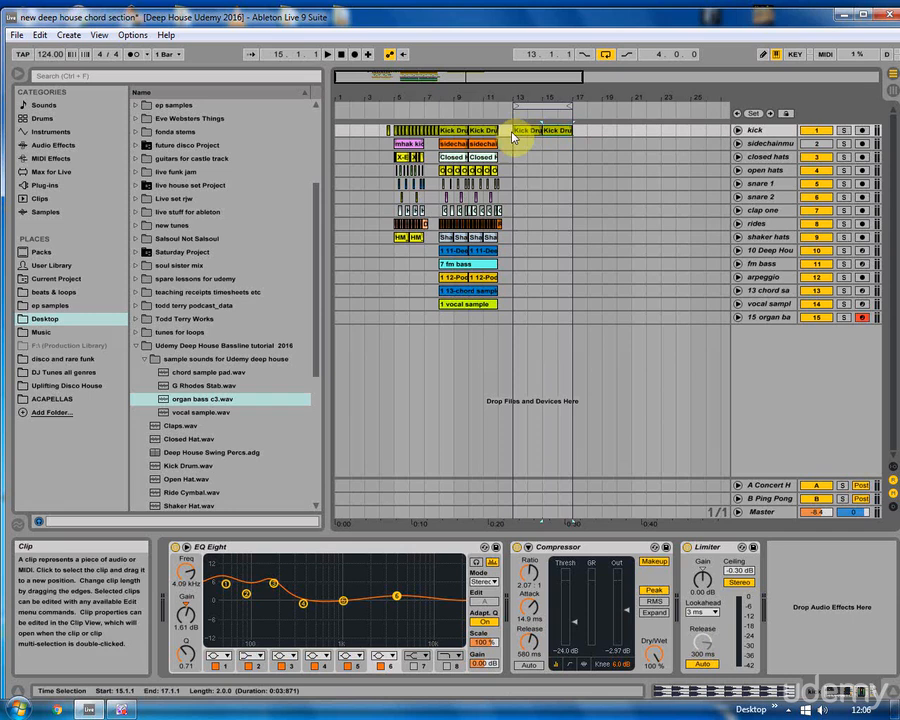
{"action": "left_click", "coordinate": [518, 137]}
{"action": "mouse_move", "coordinate": [504, 98]}
{"action": "left_mouse_down"}
{"action": "mouse_move", "coordinate": [502, 131]}
{"action": "mouse_move", "coordinate": [506, 97]}
{"action": "left_mouse_up"}
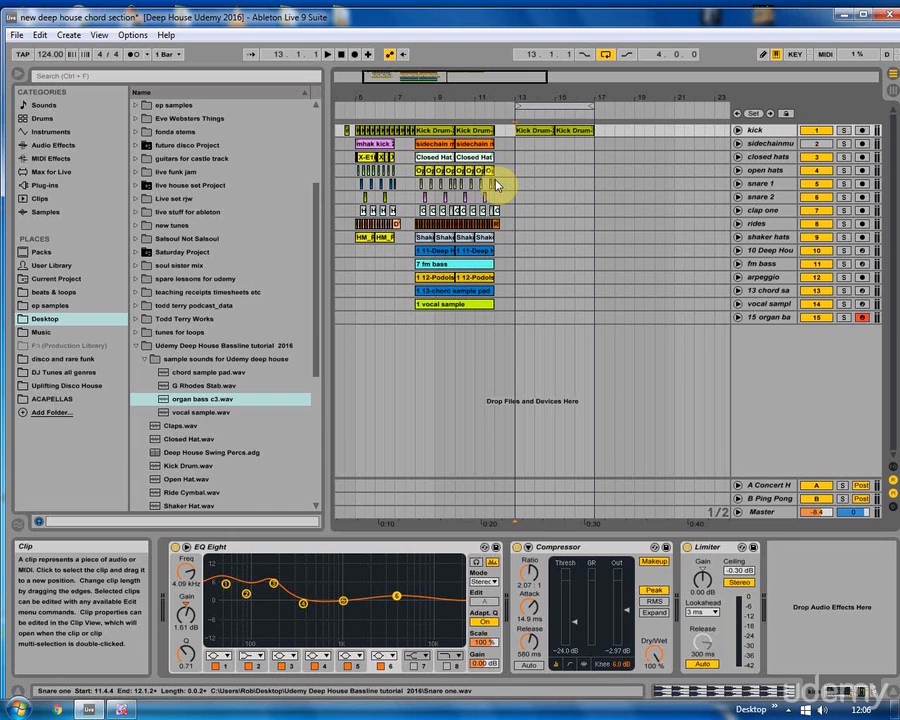
{"action": "left_click", "coordinate": [493, 318]}
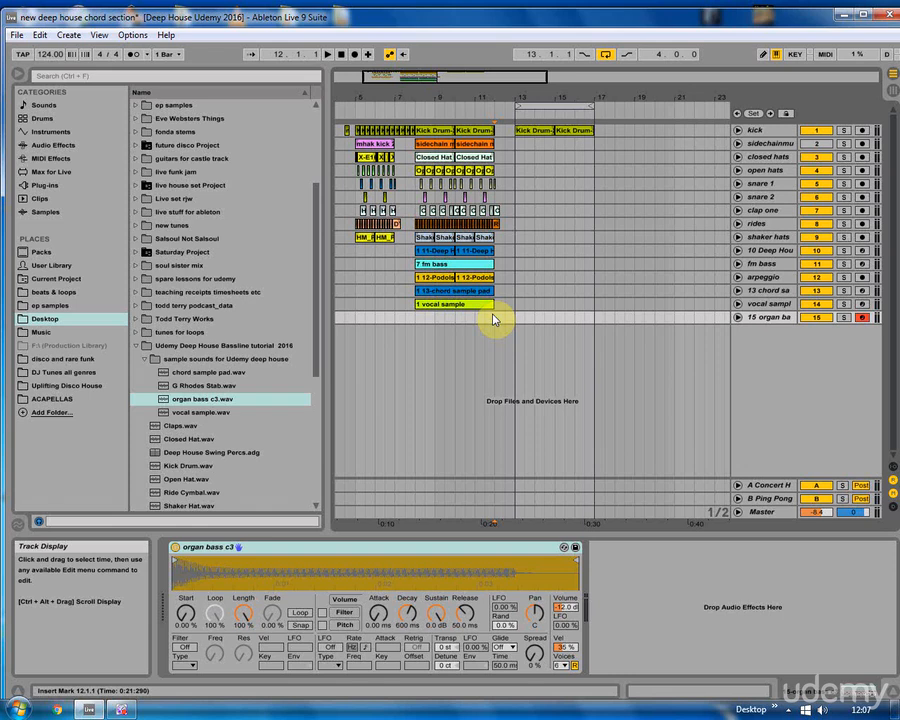
{"action": "left_click", "coordinate": [528, 134]}
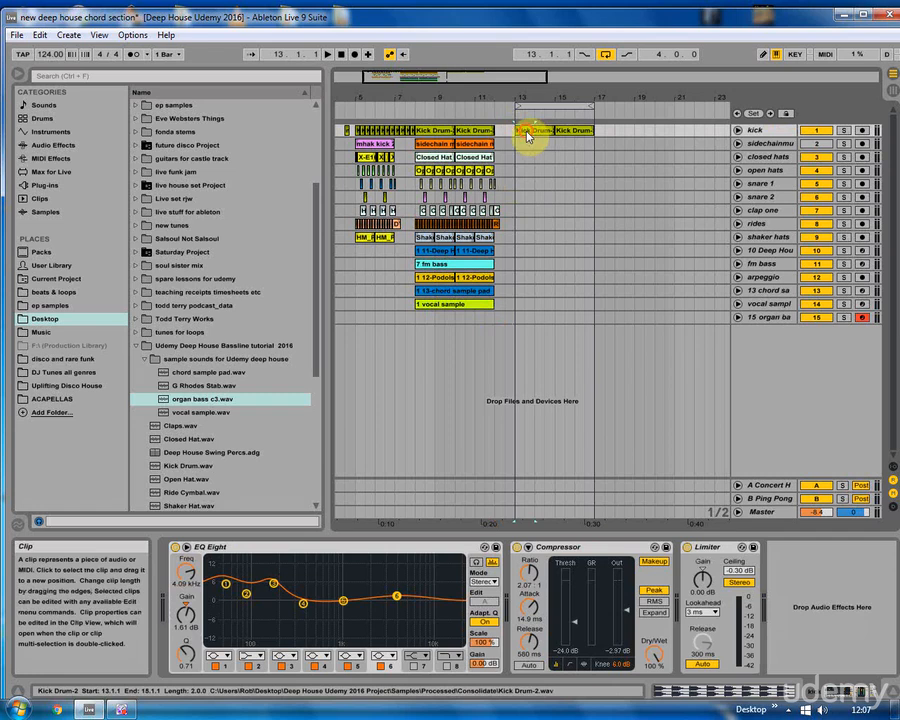
- Record an organ bass MIDI part starting from 12.1.1, and trim the recorded clip to run from 13.1.1 to 15.1.1
{"action": "left_click", "coordinate": [496, 315]}
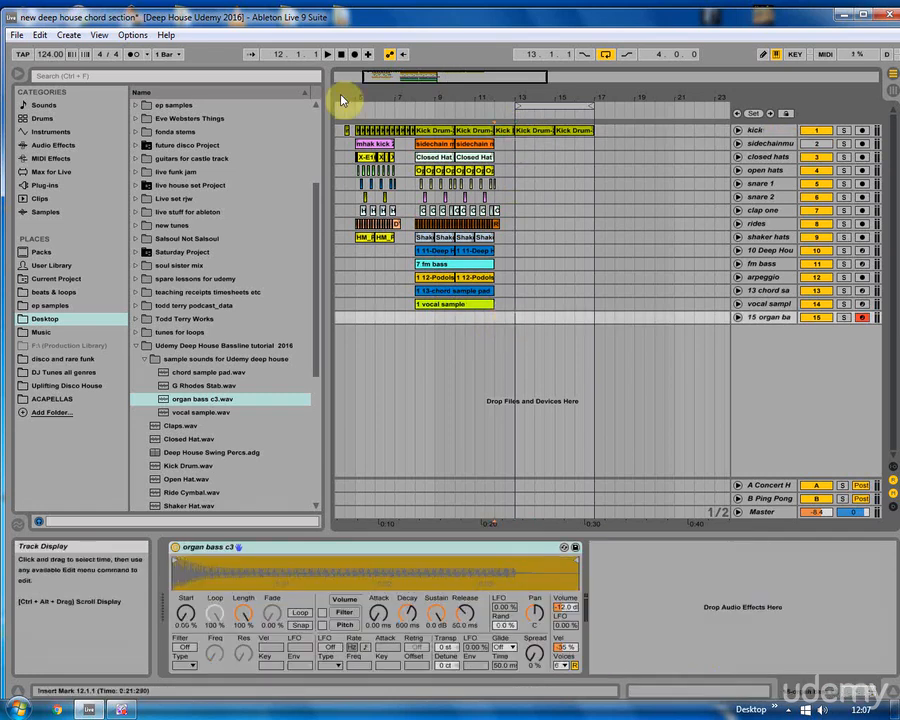
{"action": "left_click", "coordinate": [356, 54]}
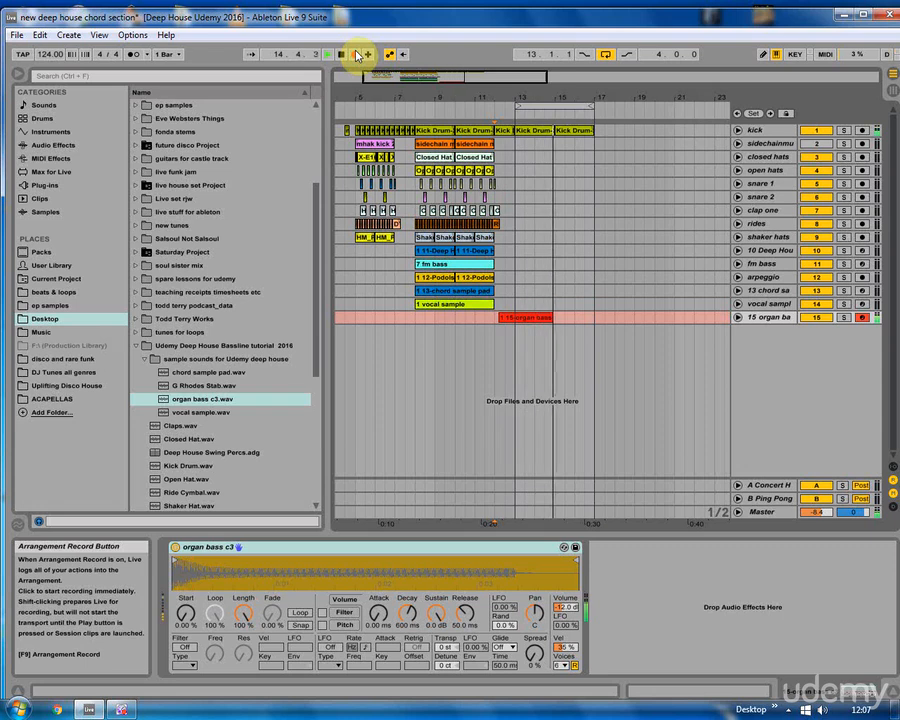
{"action": "left_click", "coordinate": [341, 55]}
{"action": "left_click_drag", "start_coordinate": [501, 318], "coordinate": [551, 318]}
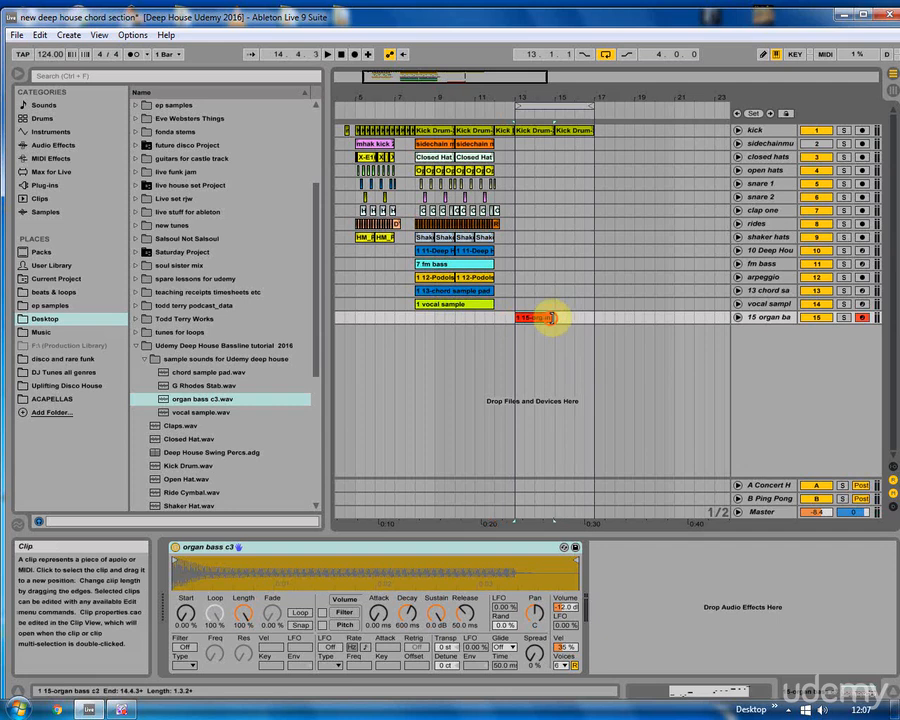
- Open the organ bass clip's notes in an enlarged editor, select them all and quantize them
{"action": "double_click", "coordinate": [536, 317]}
{"action": "left_click_drag", "start_coordinate": [341, 410], "coordinate": [348, 300]}
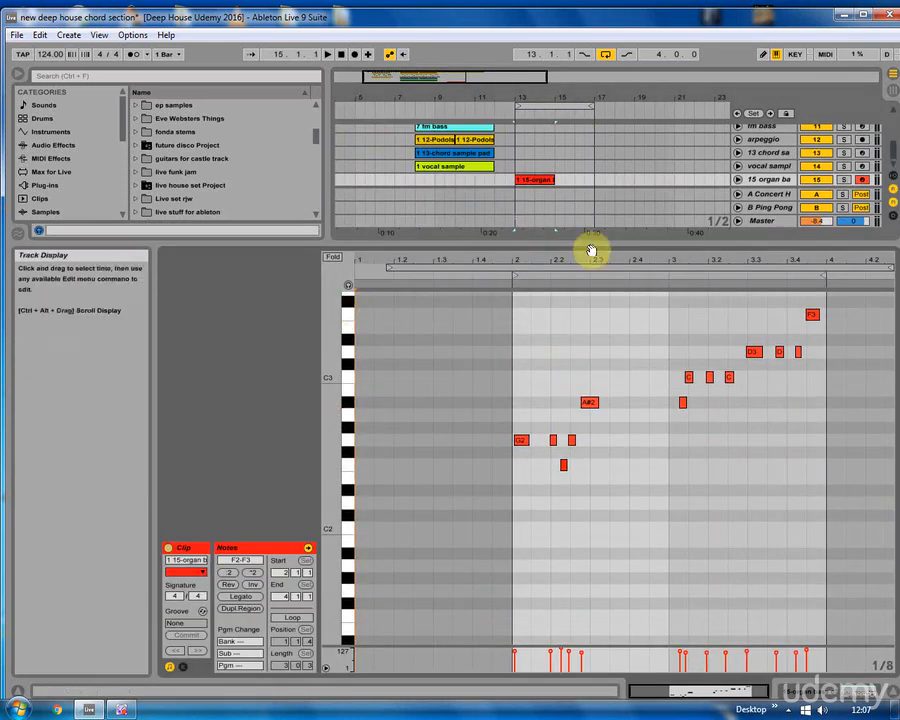
{"action": "scroll", "coordinate": [517, 548], "scroll_direction": "up", "scroll_amount": 2}
{"action": "left_click_drag", "start_coordinate": [517, 548], "coordinate": [842, 342]}
{"action": "left_click", "coordinate": [40, 35]}
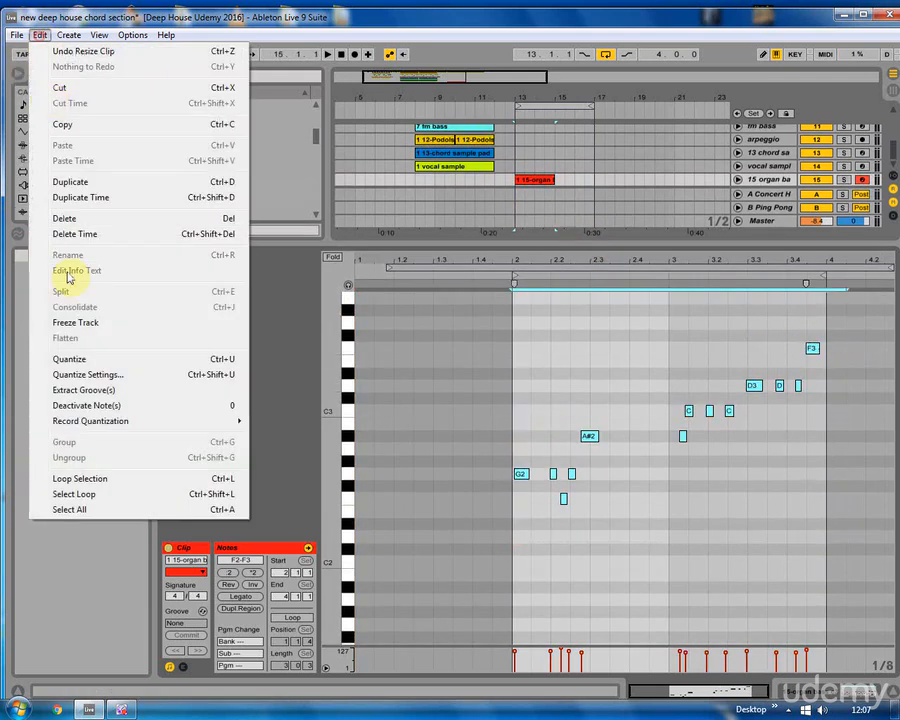
{"action": "left_click", "coordinate": [65, 358]}
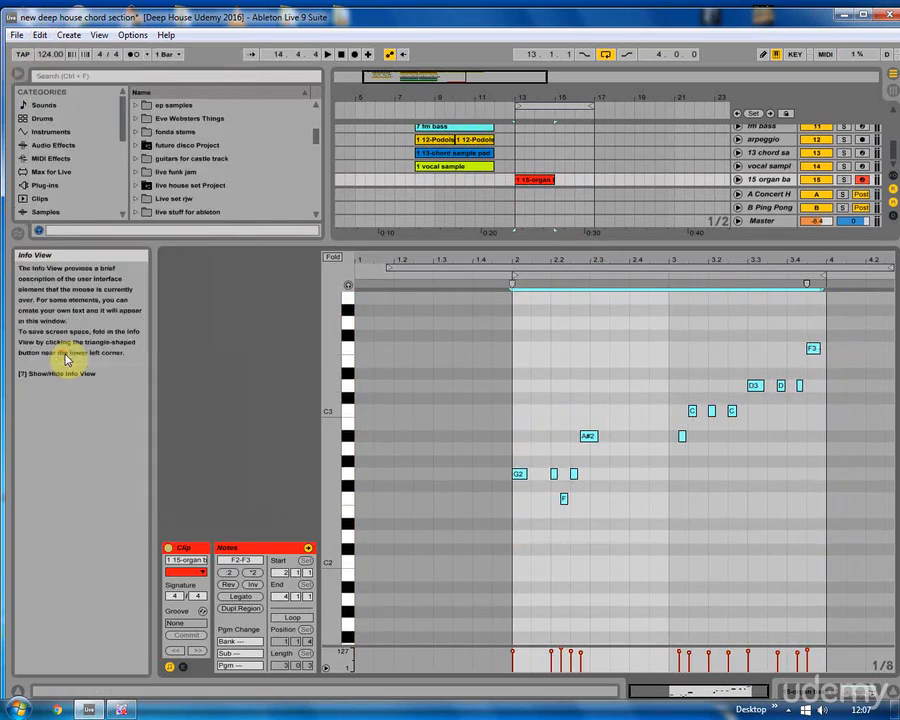
- Lengthen the first G2 note at 2.1.1 to slightly over two sixteenths and play back the result
{"action": "left_click", "coordinate": [530, 470]}
{"action": "left_click", "coordinate": [519, 473]}
{"action": "left_click_drag", "start_coordinate": [538, 259], "coordinate": [540, 310]}
{"action": "left_click_drag", "start_coordinate": [518, 475], "coordinate": [524, 479]}
{"action": "key", "text": "space"}
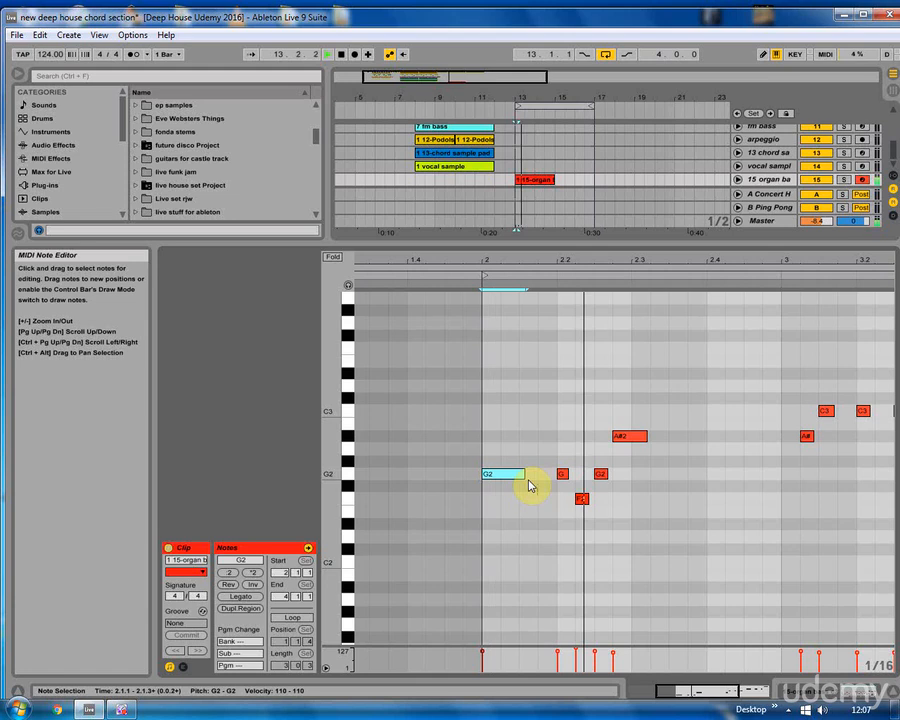
- Extend the short G2, F2 and G2 notes following 2.2 to a full sixteenth each
{"action": "left_click", "coordinate": [564, 474]}
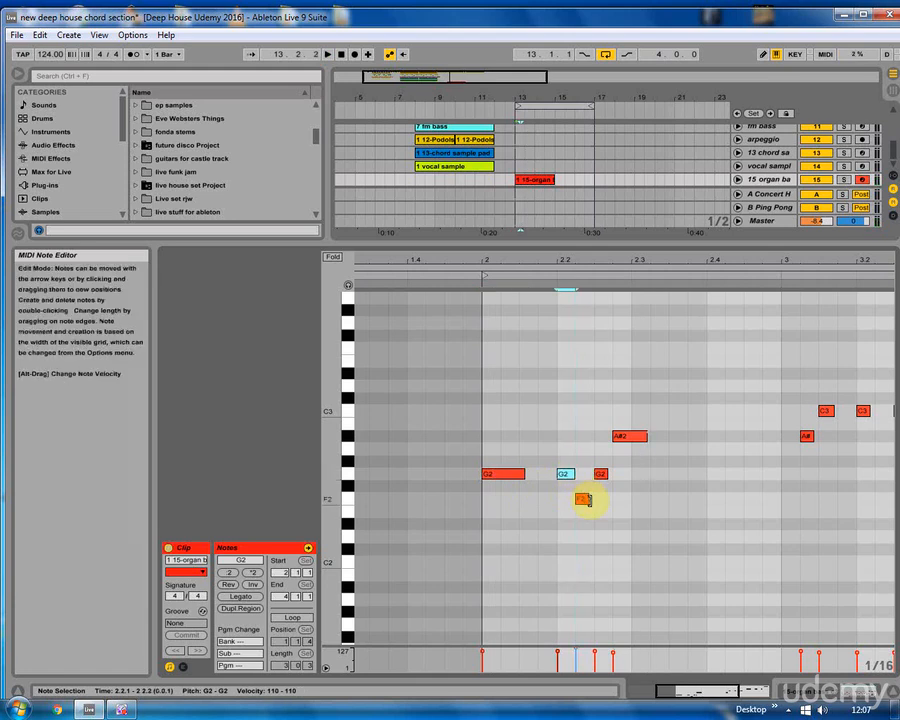
{"action": "left_click", "coordinate": [585, 499]}
{"action": "left_click", "coordinate": [600, 474]}
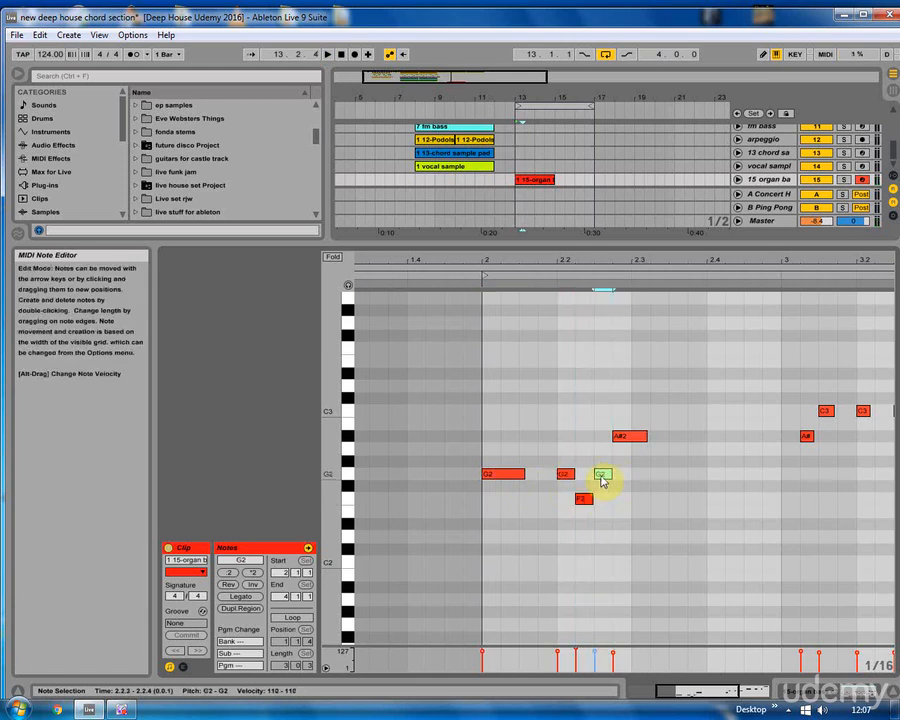
- Extend bar 3's A#2, three C3 and last two D3 notes to a sixteenth each, and stretch the final F3 to 4.1.1
{"action": "left_click", "coordinate": [806, 437]}
{"action": "left_click_drag", "start_coordinate": [812, 437], "coordinate": [819, 437]}
{"action": "left_click_drag", "start_coordinate": [839, 262], "coordinate": [652, 262]}
{"action": "left_click", "coordinate": [642, 411]}
{"action": "left_click", "coordinate": [677, 411]}
{"action": "left_click", "coordinate": [718, 411]}
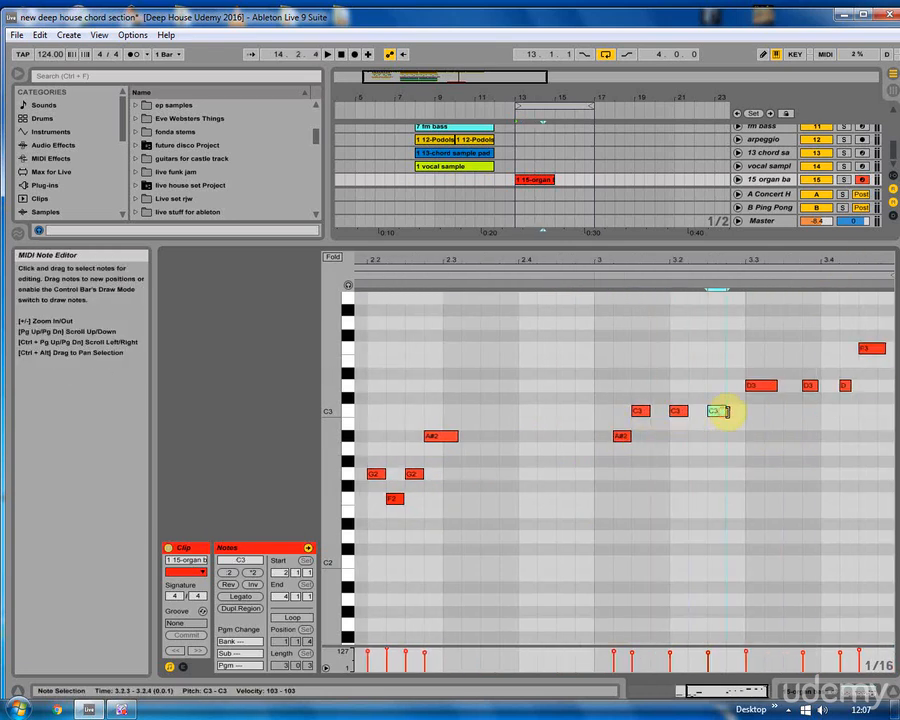
{"action": "left_click", "coordinate": [818, 384]}
{"action": "left_click_drag", "start_coordinate": [849, 384], "coordinate": [862, 352]}
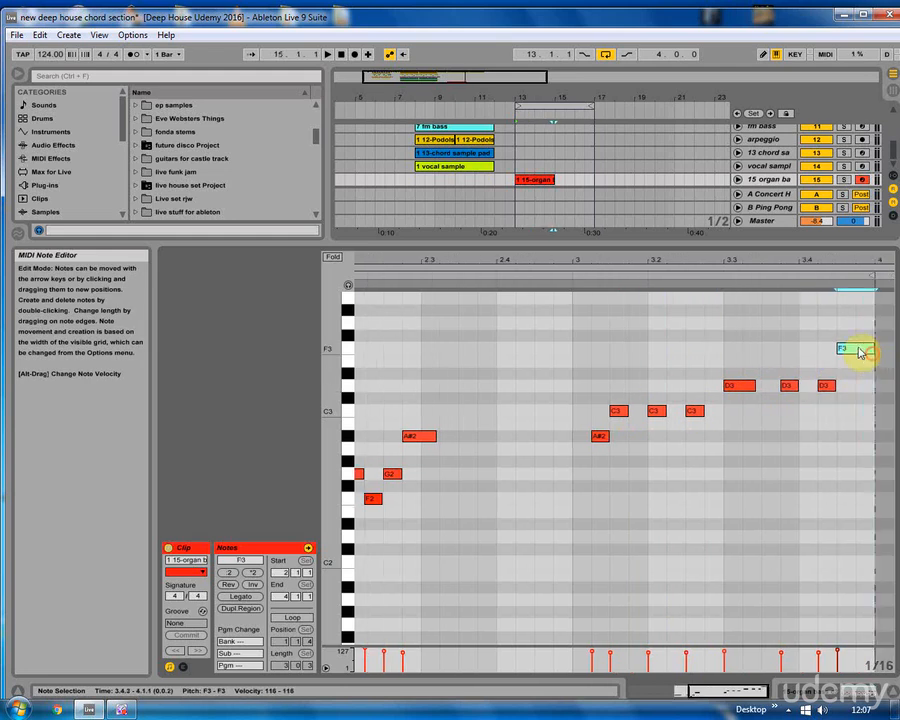
- Select all the organ bass notes, raise their velocity to 127 and play the clip
{"action": "left_click_drag", "start_coordinate": [467, 259], "coordinate": [647, 235]}
{"action": "left_click_drag", "start_coordinate": [539, 576], "coordinate": [892, 304]}
{"action": "left_click_drag", "start_coordinate": [582, 655], "coordinate": [573, 632]}
{"action": "key", "text": "space"}
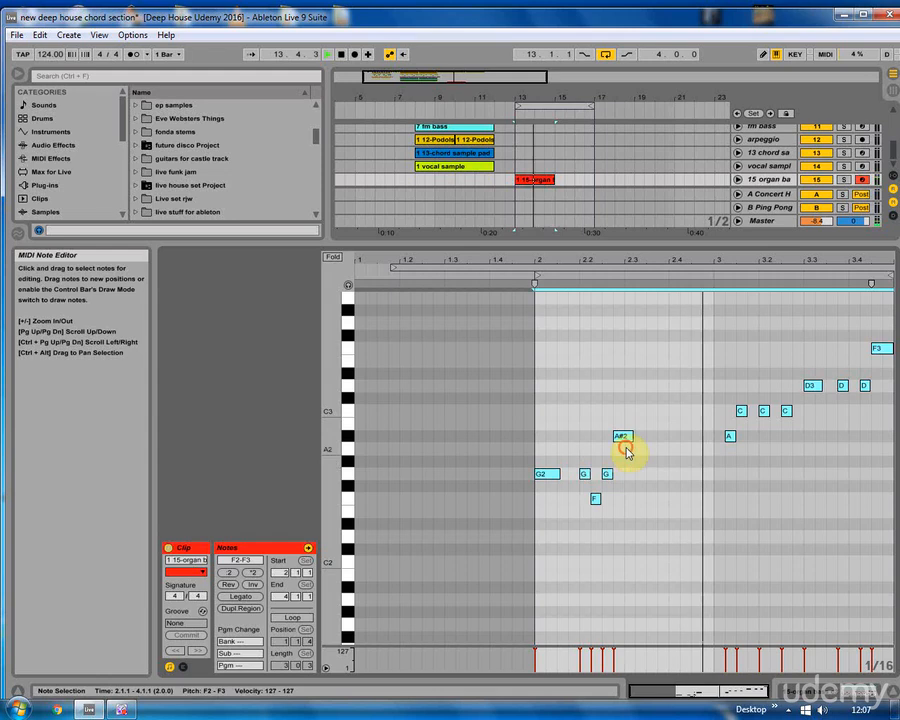
- Lengthen the A#2 note at 2.2.4 and the D3 note at 3.3.1 to slightly over two sixteenths during playback
{"action": "left_click", "coordinate": [625, 437]}
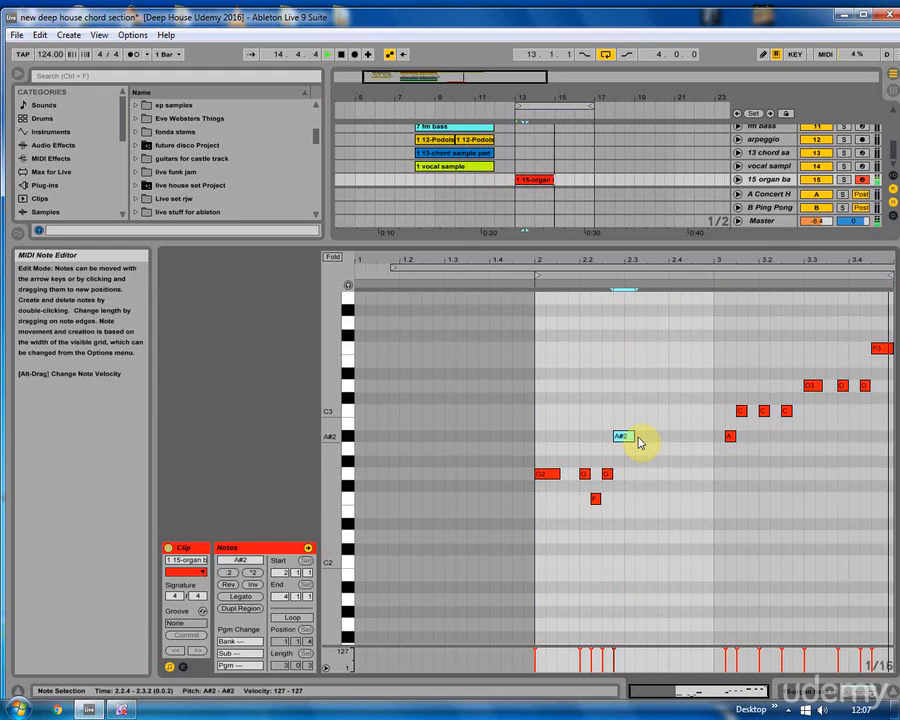
{"action": "left_click", "coordinate": [817, 386]}
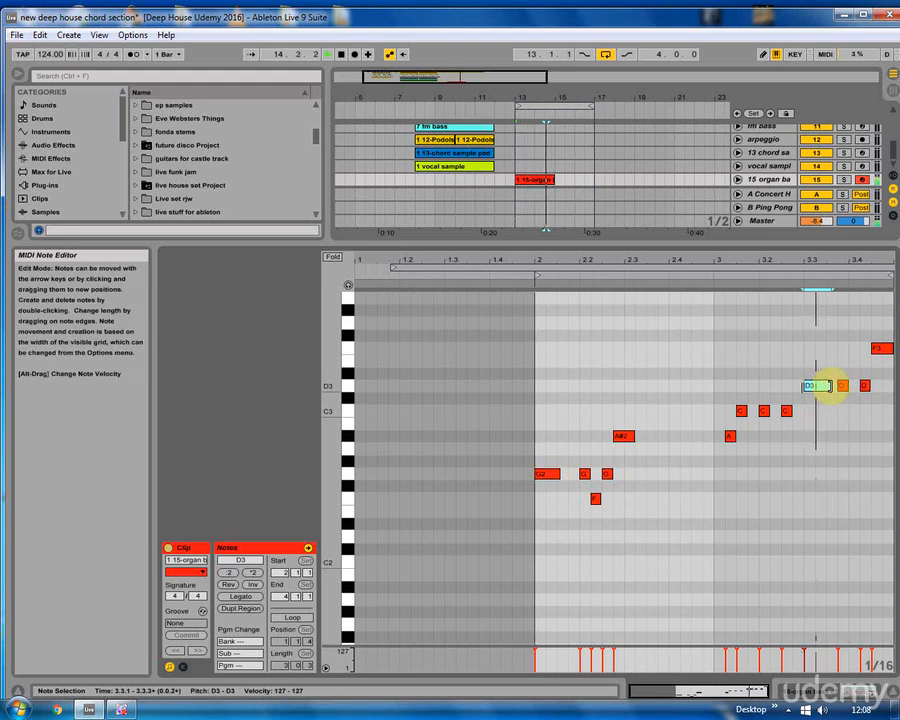
{"action": "left_click", "coordinate": [632, 436]}
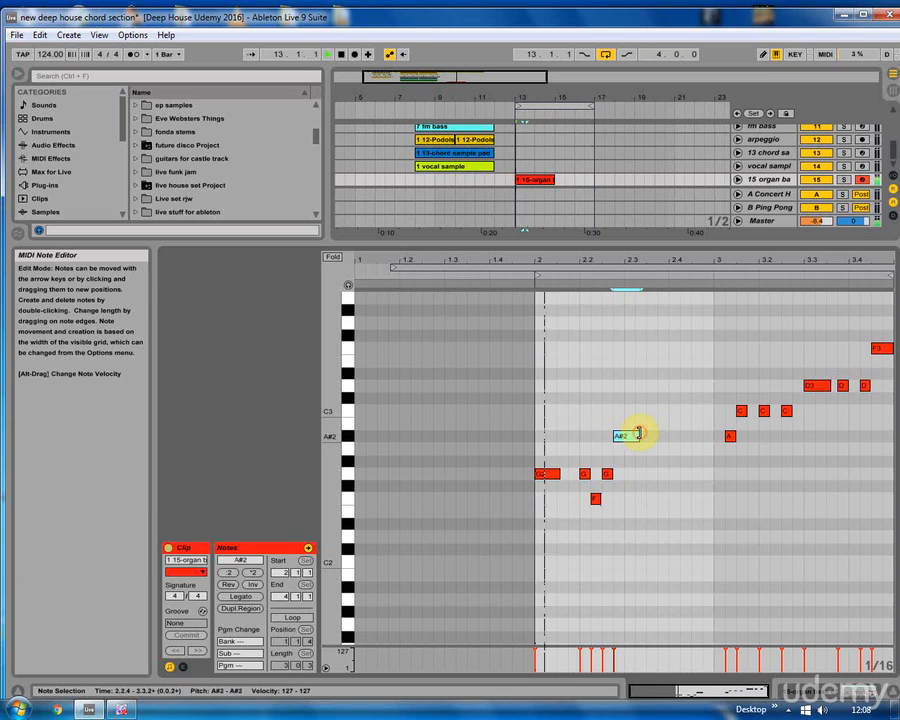
- Duplicate the organ bass clip to fill up to bar 17 and place the insert marker at 13.1.1
{"action": "left_click", "coordinate": [526, 180]}
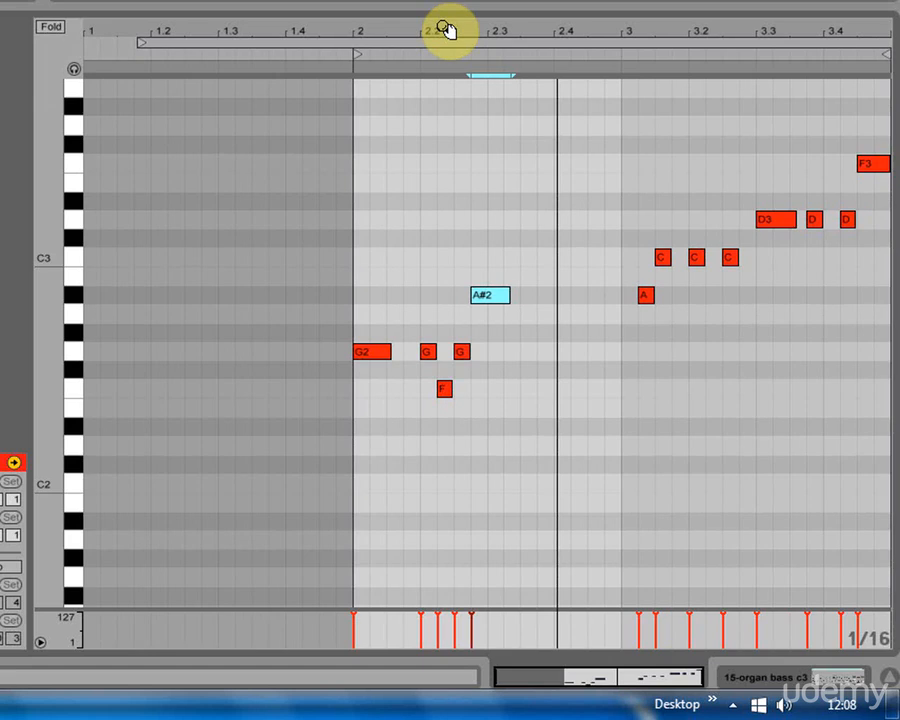
{"action": "left_click", "coordinate": [406, 208]}
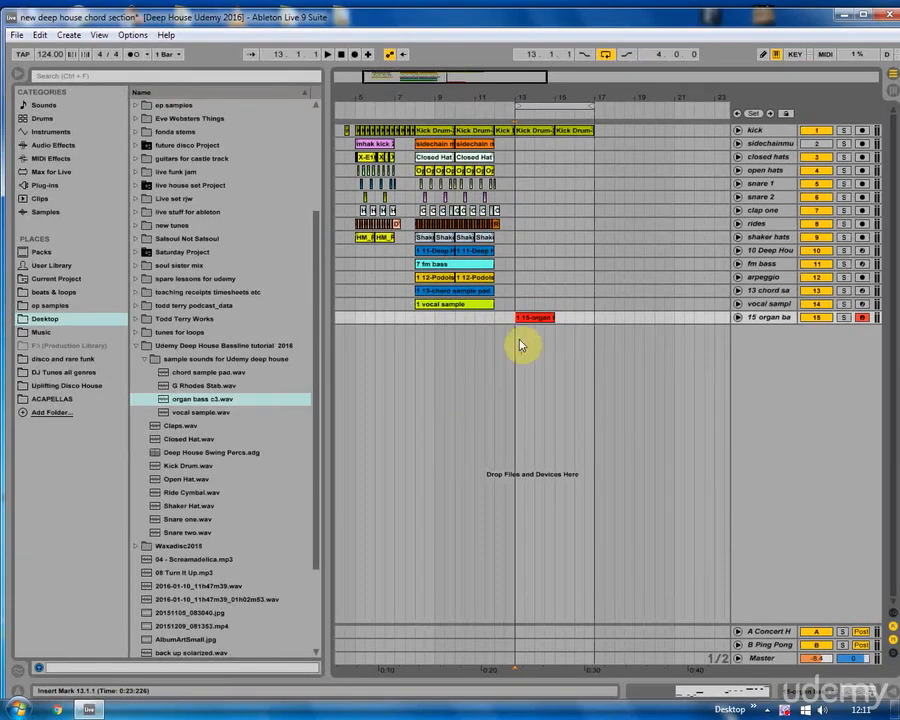
{"action": "left_click", "coordinate": [530, 320]}
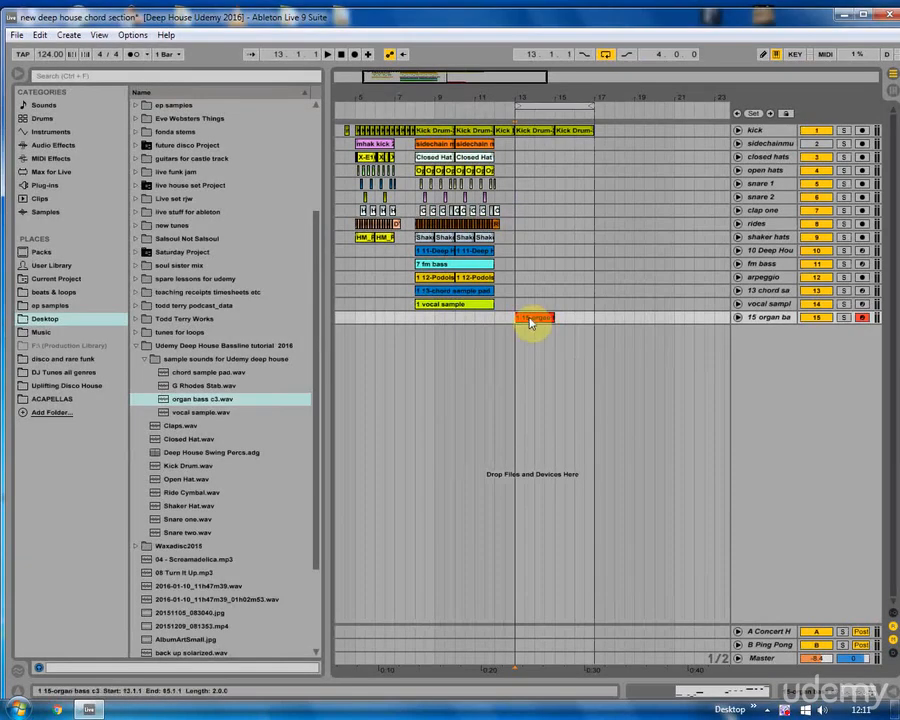
{"action": "key", "text": "ctrl+d"}
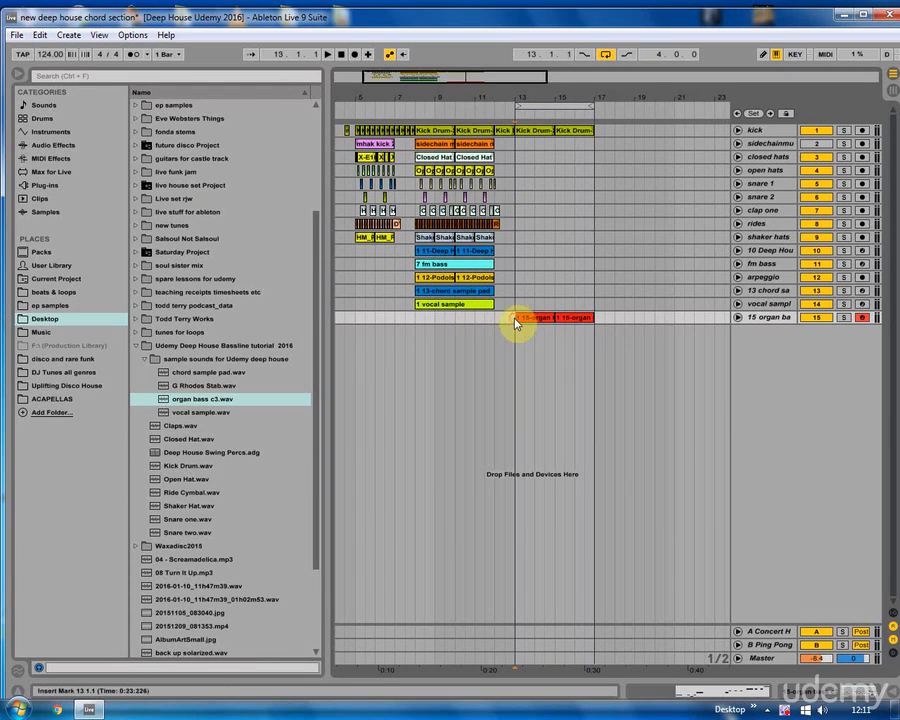
{"action": "left_click", "coordinate": [517, 320]}
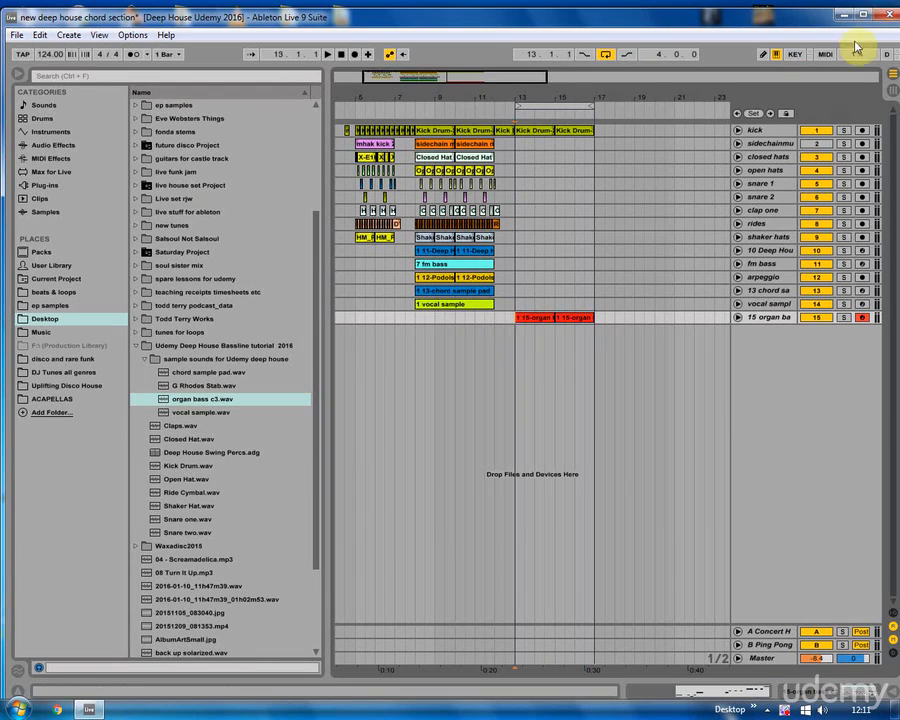
- Raise send A to the Concert Hall return on the organ bass track in the session mixer, and return to the arrangement
{"action": "left_click", "coordinate": [891, 75]}
{"action": "left_click_drag", "start_coordinate": [625, 243], "coordinate": [625, 495]}
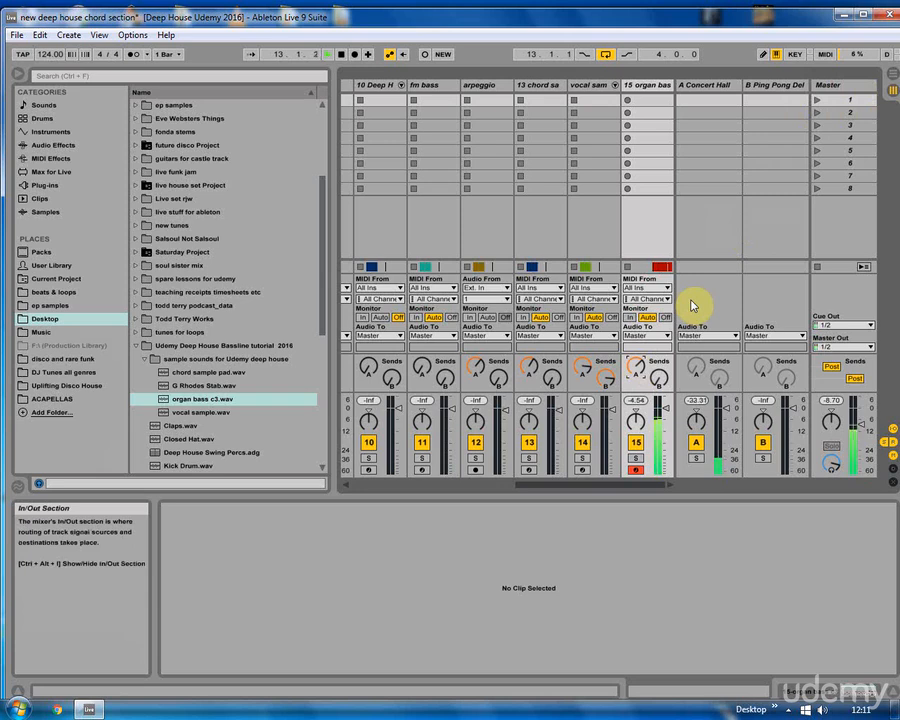
{"action": "left_click", "coordinate": [893, 75]}
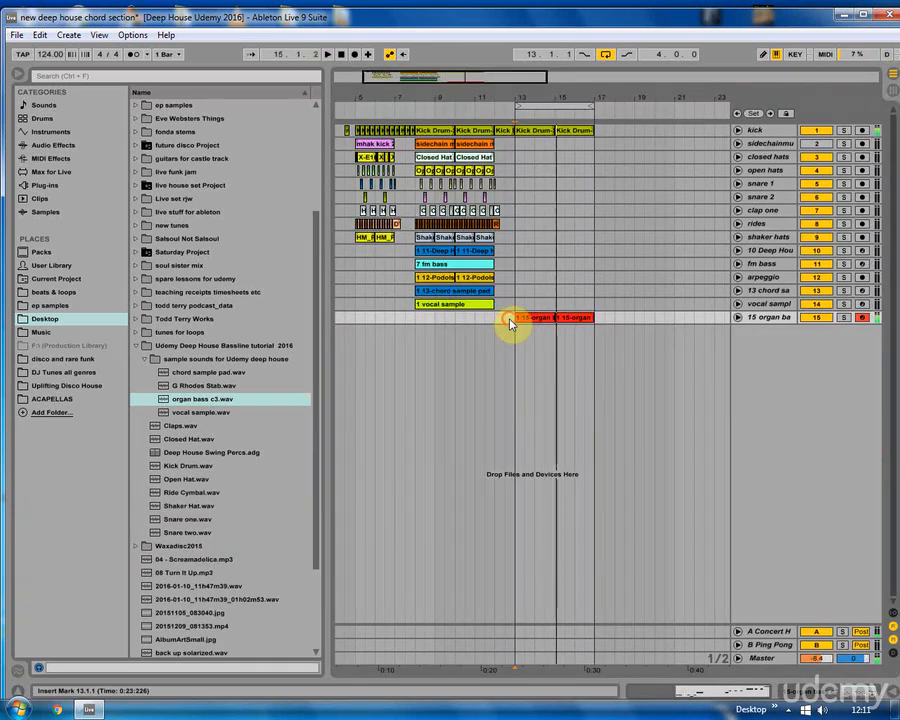
- Stop playback, preview the G Rhodes Stab.wav sample and place it on a new audio track at 13.1.1
{"action": "key", "text": "space"}
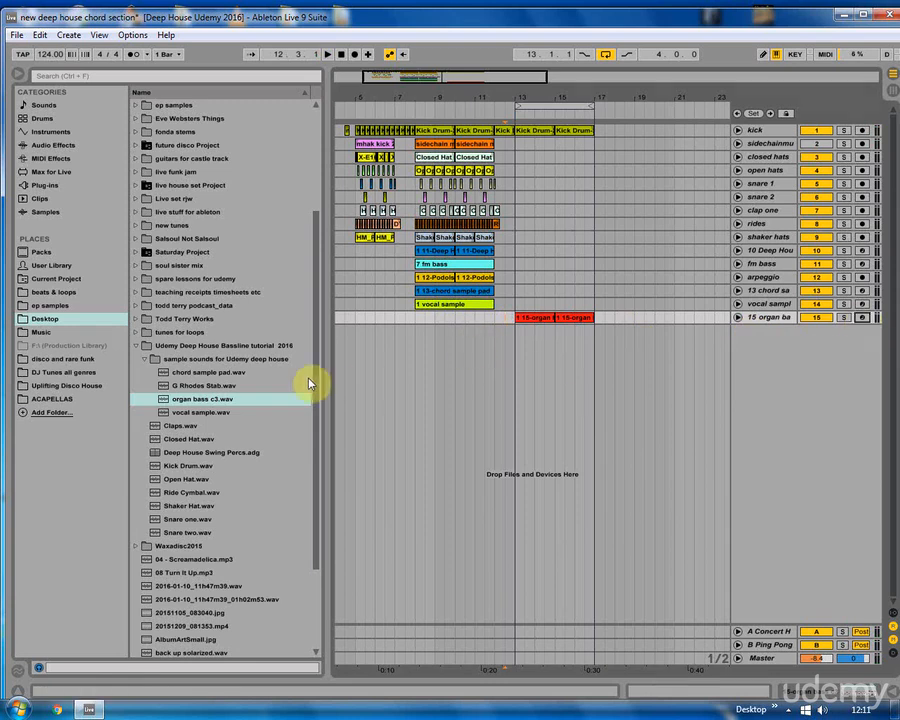
{"action": "left_click", "coordinate": [197, 387]}
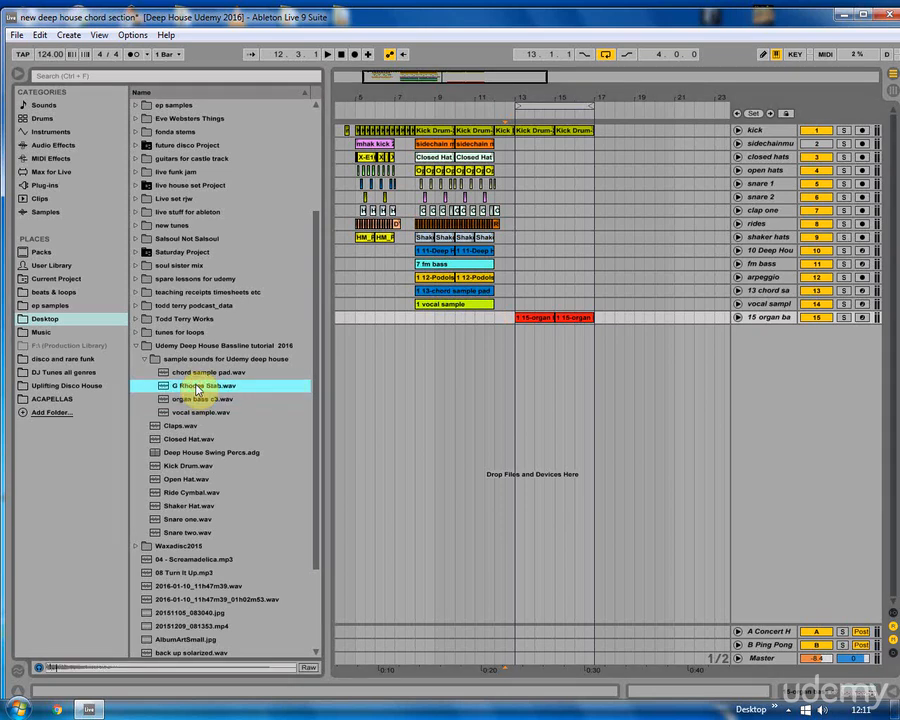
{"action": "left_click_drag", "start_coordinate": [197, 387], "coordinate": [517, 370]}
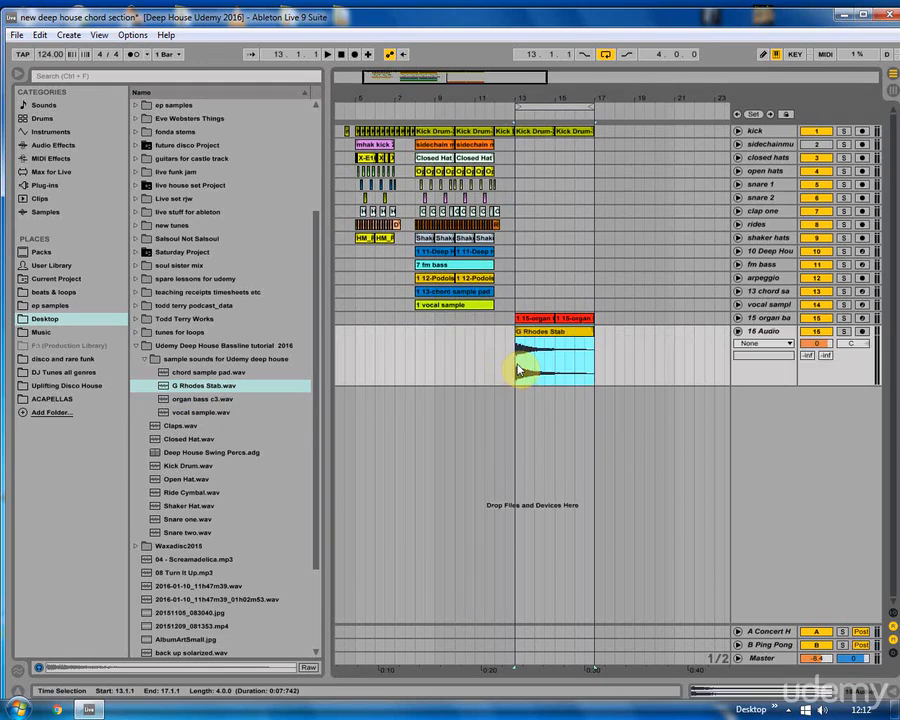
- Lower the organ bass track's volume to about -5.0 dB in the session mixer during playback and return to the arrangement
{"action": "left_click", "coordinate": [885, 88]}
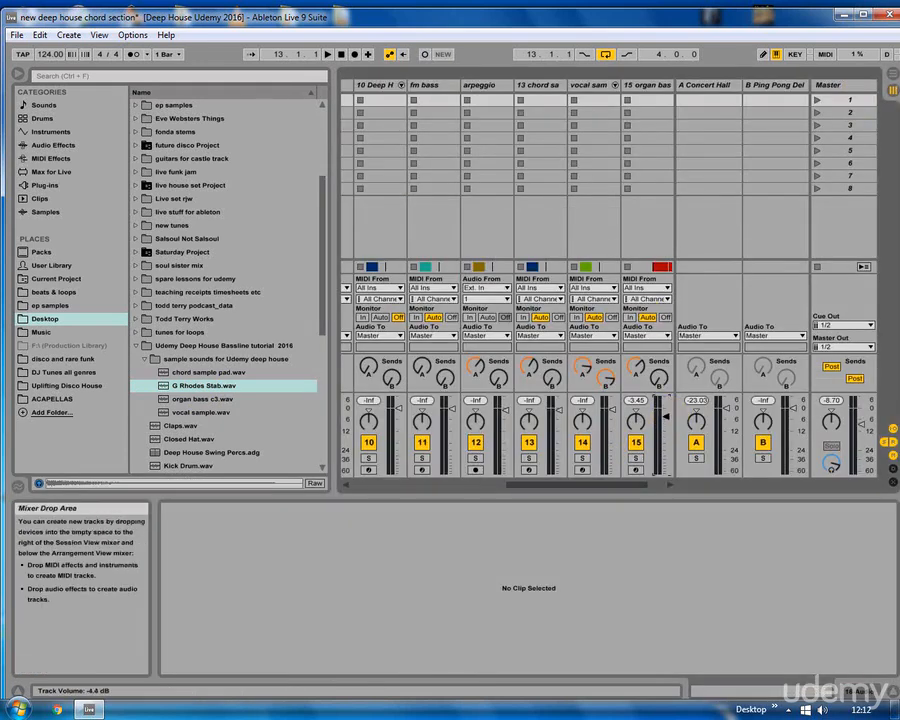
{"action": "key", "text": "space"}
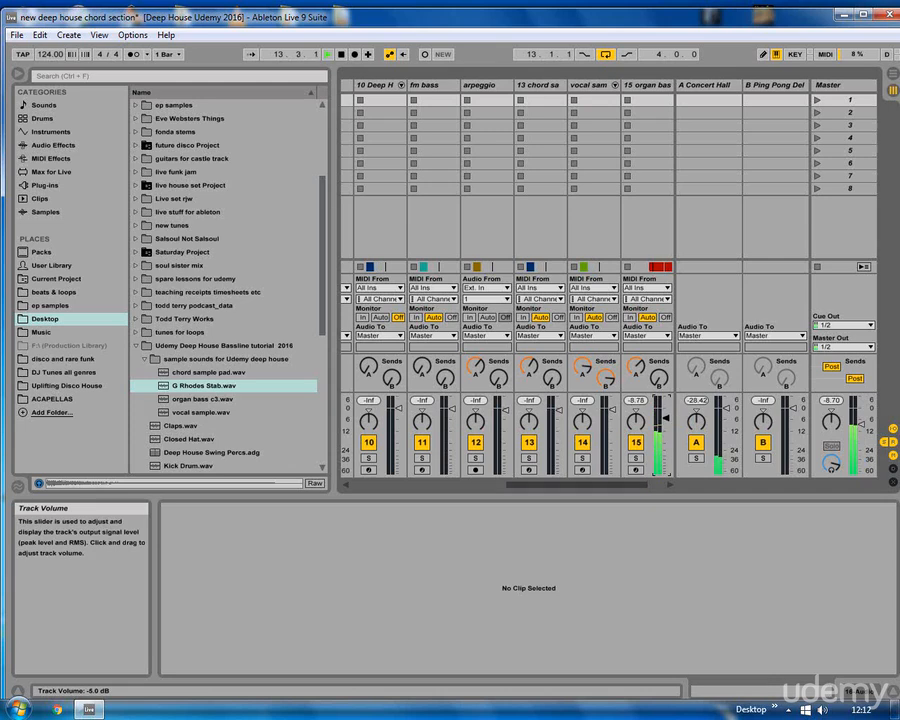
{"action": "left_click", "coordinate": [884, 84]}
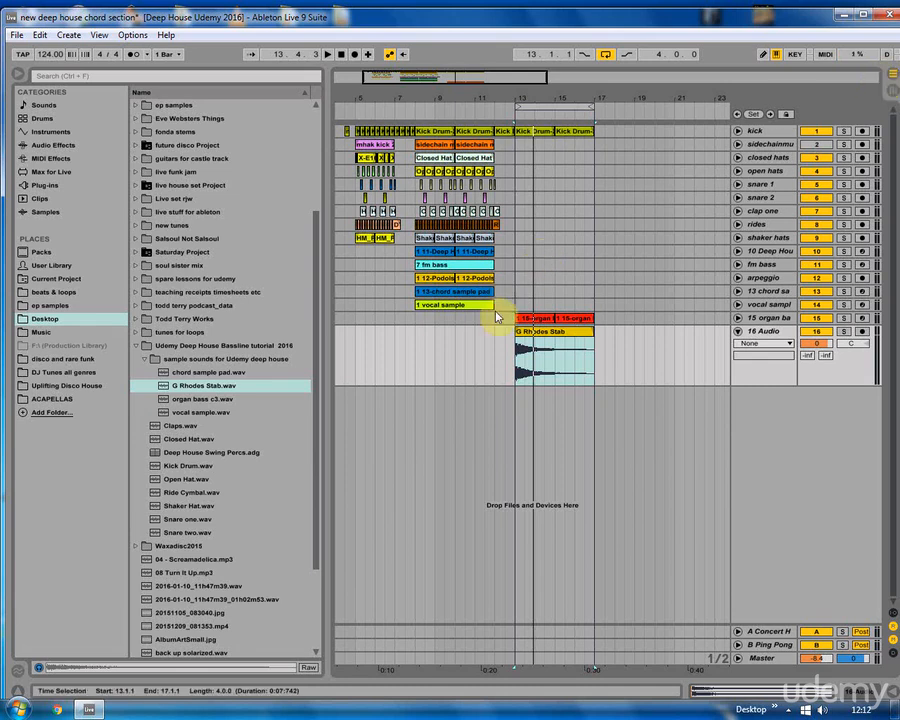
- Add a Chorus to the Rhodes stab track and set its modulation to 1.45 ms amount and 1.26 Hz rate during playback
{"action": "left_click", "coordinate": [521, 334]}
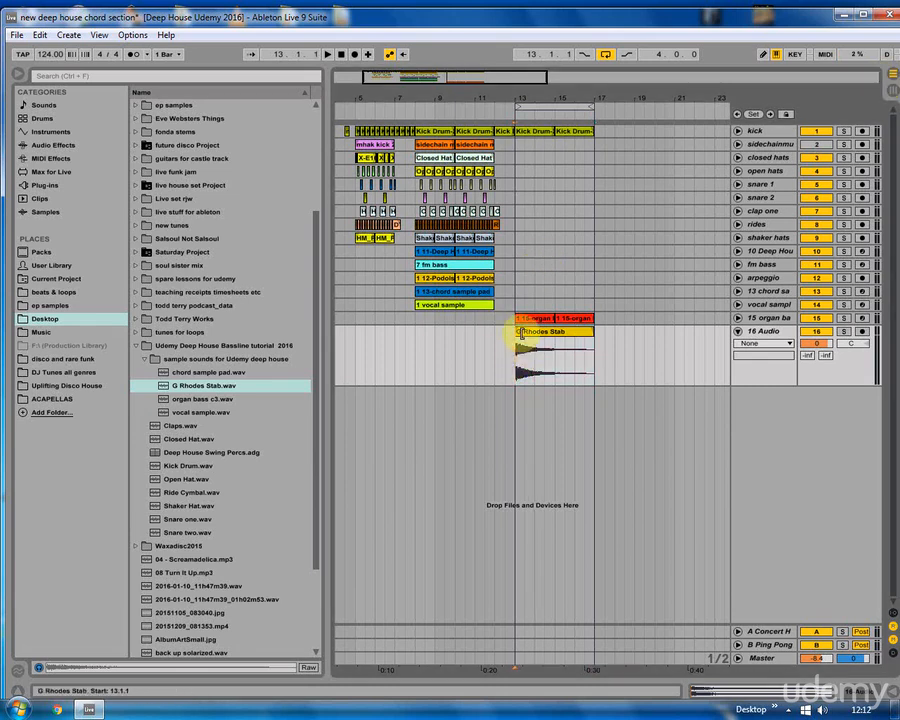
{"action": "key", "text": "shift+Tab"}
{"action": "left_click", "coordinate": [42, 145]}
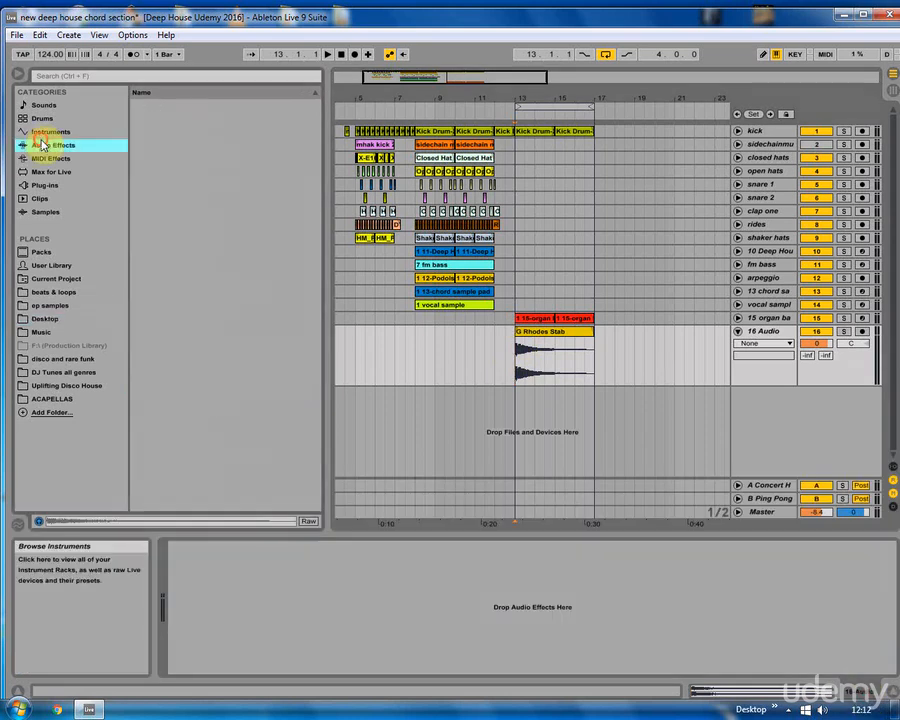
{"action": "left_click_drag", "start_coordinate": [166, 186], "coordinate": [271, 613]}
{"action": "key", "text": "space"}
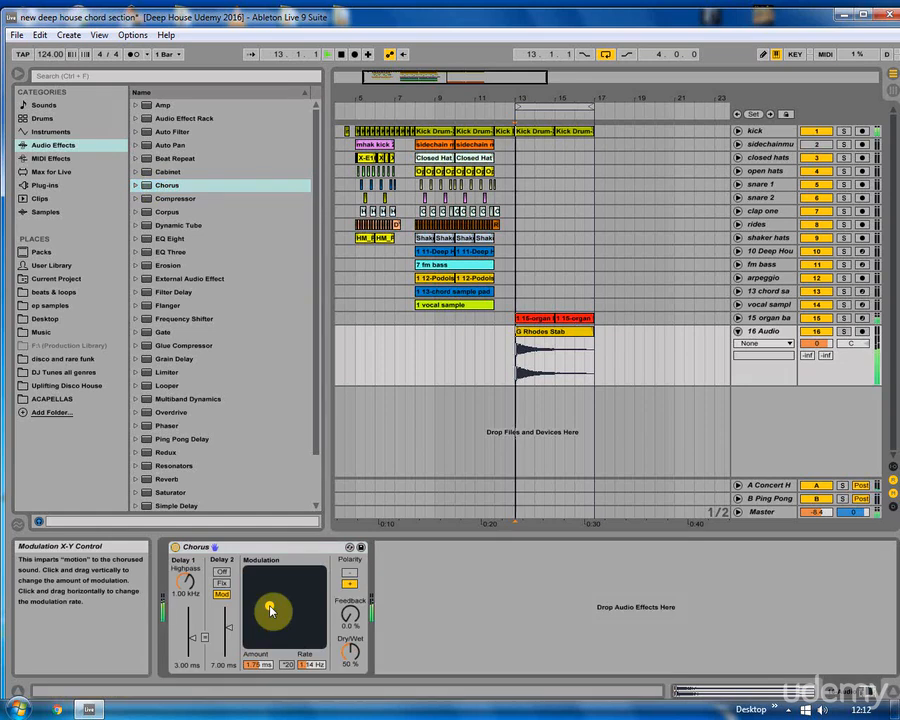
{"action": "left_click_drag", "start_coordinate": [270, 607], "coordinate": [271, 614]}
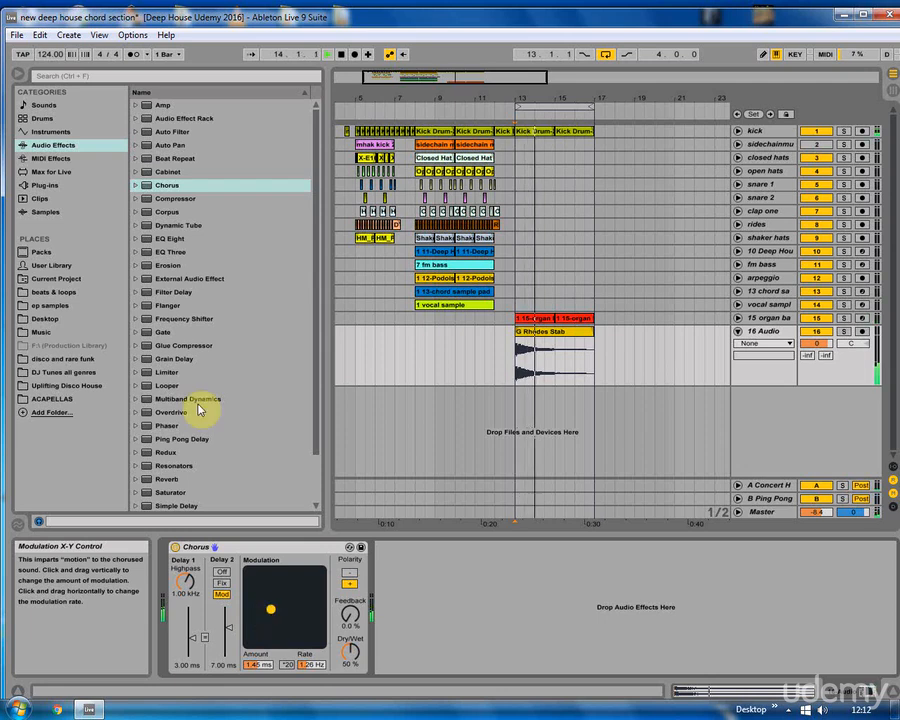
- Add an Auto Filter after the Chorus with LFO amount 30.0, tempo-synced rate 1/4, cutoff about 1.00 kHz and Q 0.94
{"action": "left_click", "coordinate": [167, 132]}
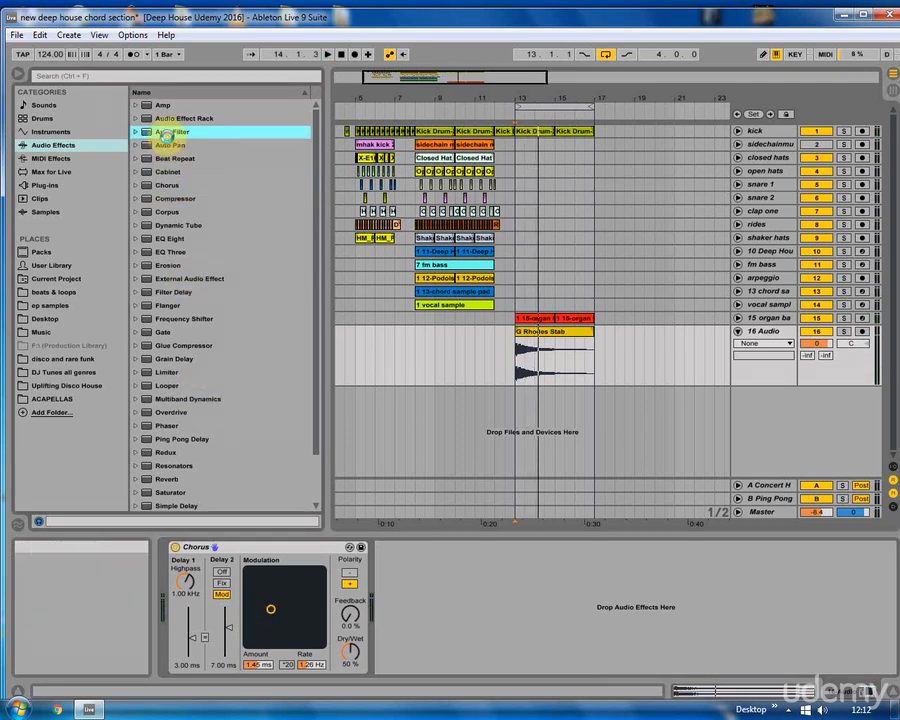
{"action": "left_click_drag", "start_coordinate": [170, 132], "coordinate": [428, 603]}
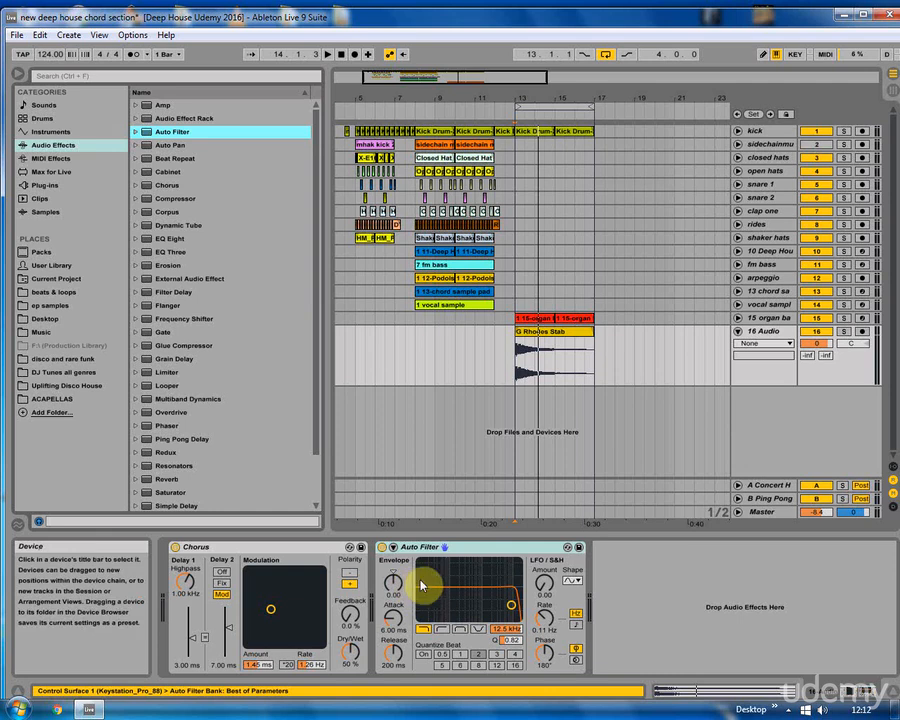
{"action": "left_click", "coordinate": [543, 588]}
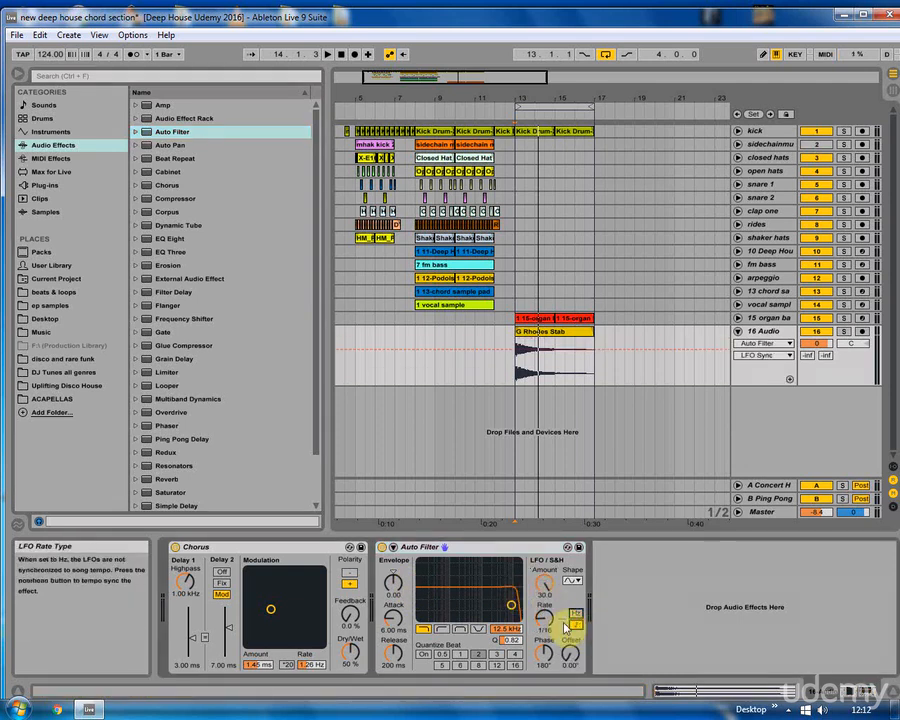
{"action": "left_click_drag", "start_coordinate": [543, 613], "coordinate": [543, 600]}
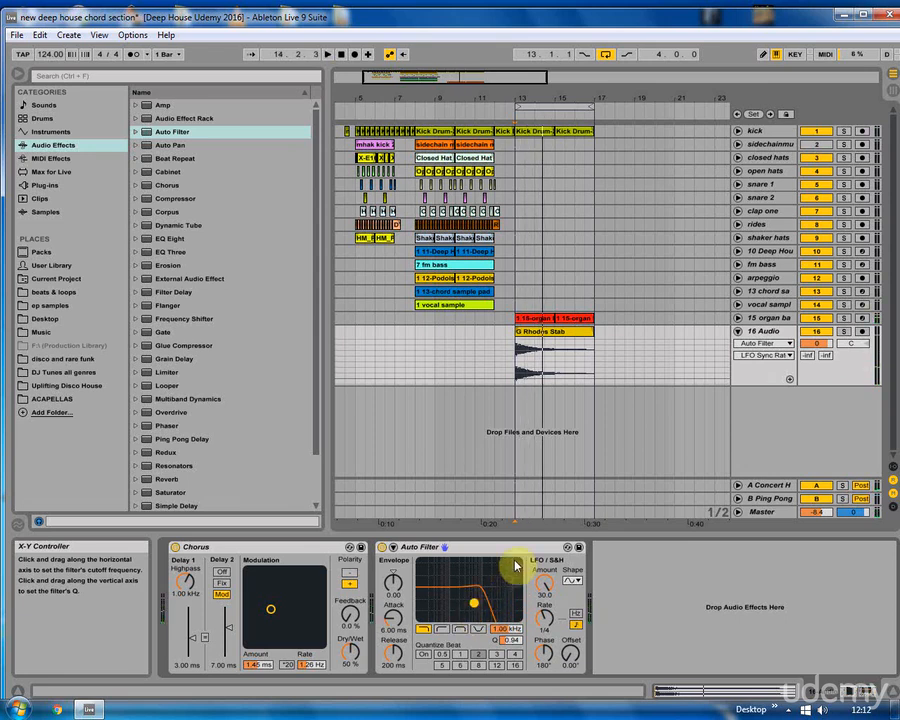
- Solo the Rhodes stab track to fine-tune the Auto Filter cutoff to 956 Hz, and unsolo and fold the track
{"action": "left_click", "coordinate": [843, 331]}
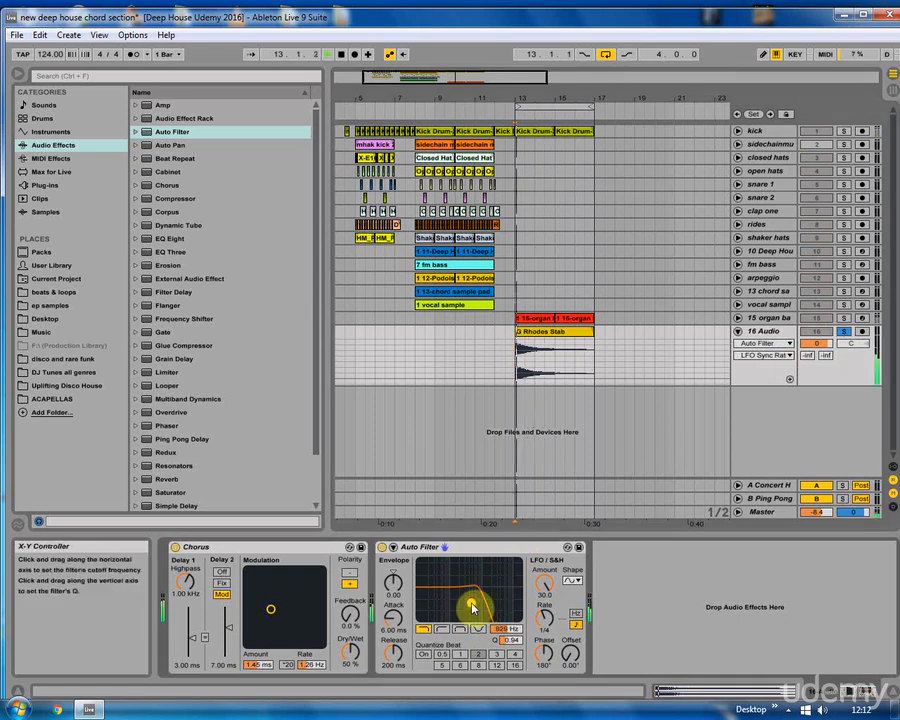
{"action": "left_click", "coordinate": [845, 332]}
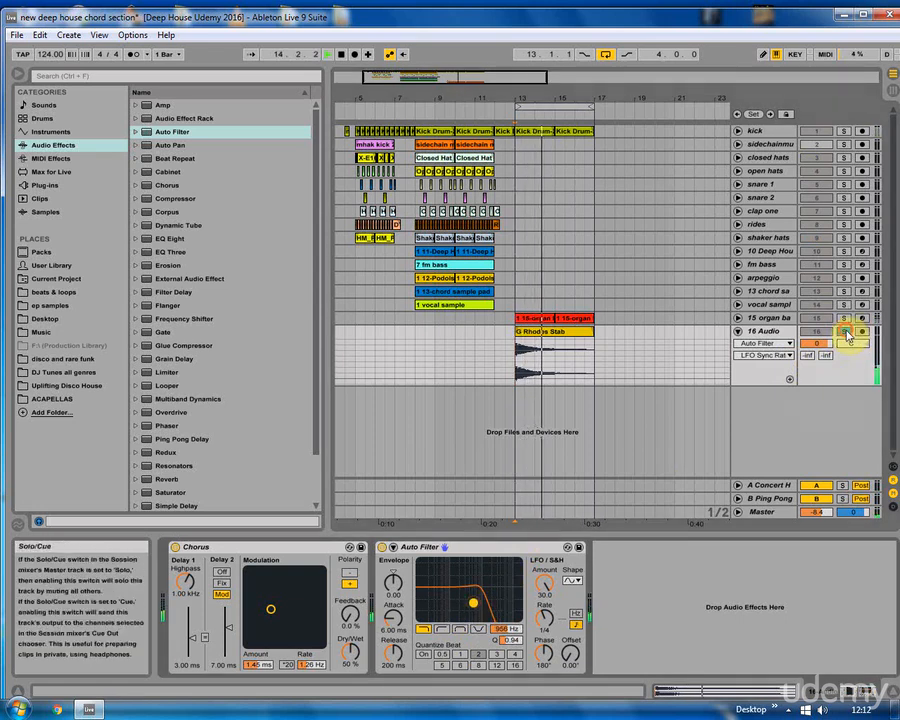
{"action": "left_click", "coordinate": [739, 332]}
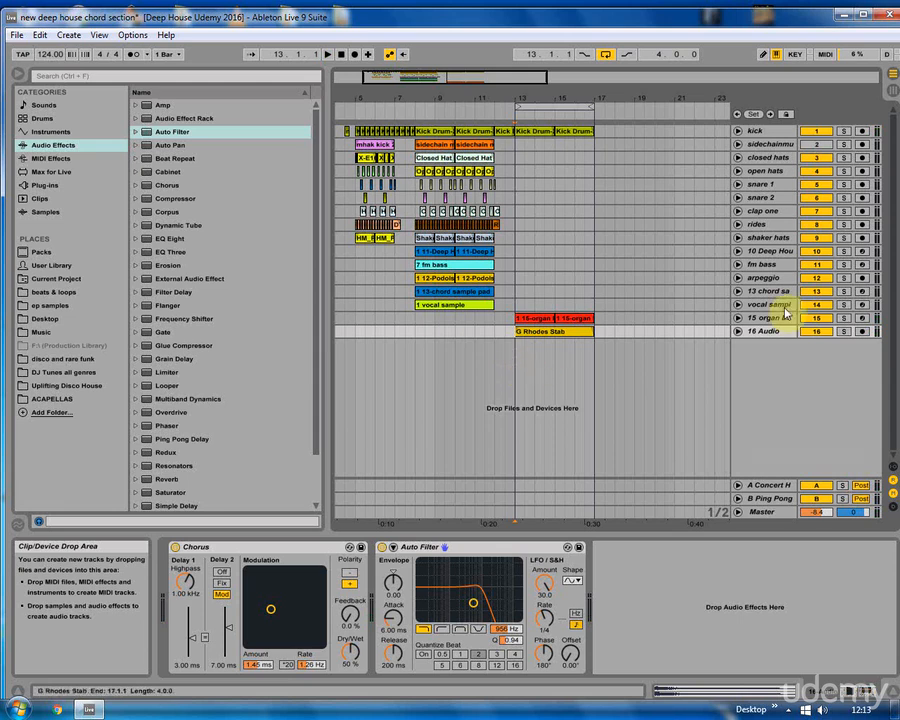
- Arm the vocal sample track and record a MIDI part into the arrangement from 12.1.1 past bar 17
{"action": "left_click", "coordinate": [859, 306]}
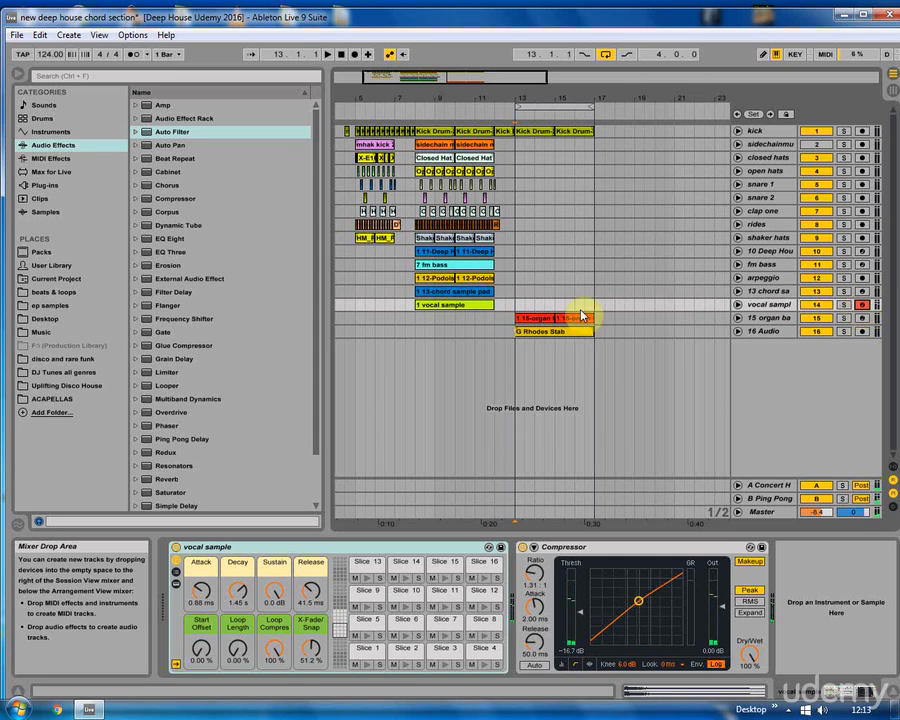
{"action": "left_click", "coordinate": [502, 317]}
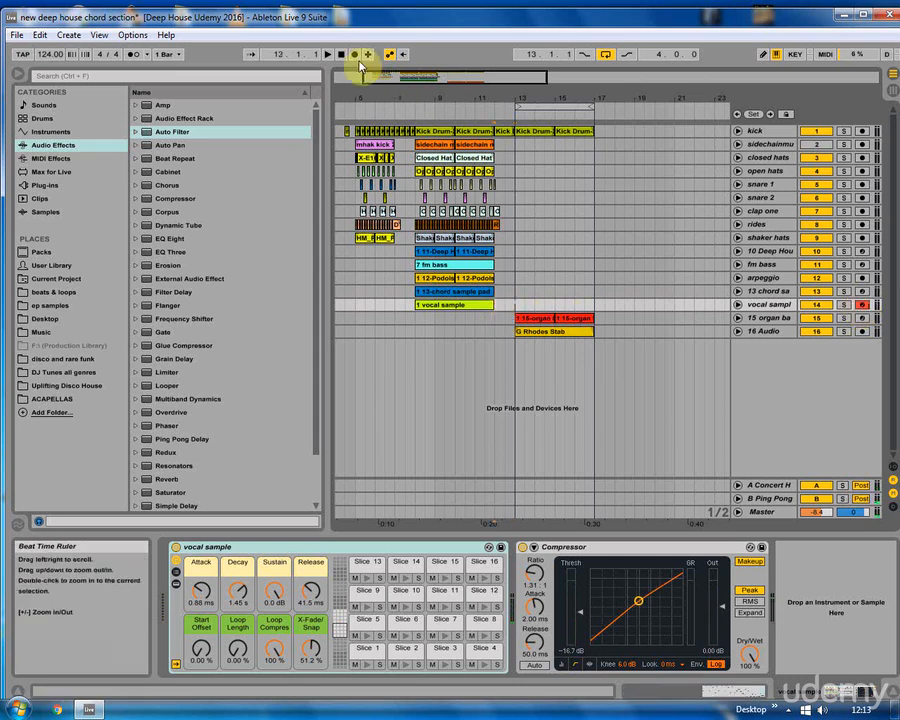
{"action": "left_click", "coordinate": [356, 57]}
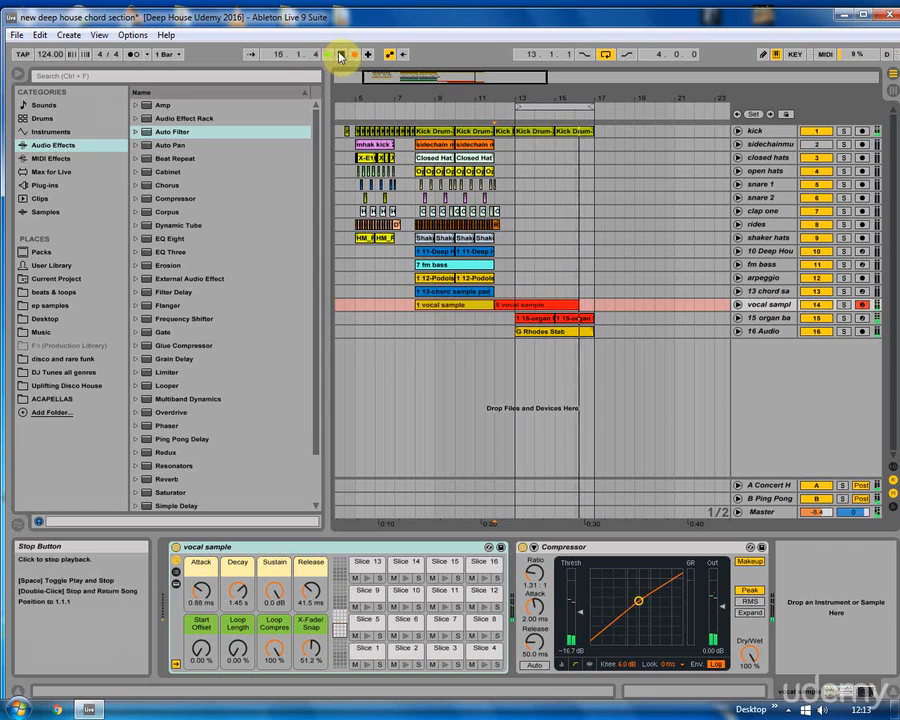
{"action": "left_click", "coordinate": [341, 56]}
- Trim the recorded vocal sample clip to span 13.1.1 to 17.1.1 and quantize all its F2 notes
{"action": "mouse_move", "coordinate": [514, 304]}
{"action": "left_mouse_down"}
{"action": "mouse_move", "coordinate": [570, 312]}
{"action": "mouse_move", "coordinate": [603, 305]}
{"action": "left_mouse_up"}
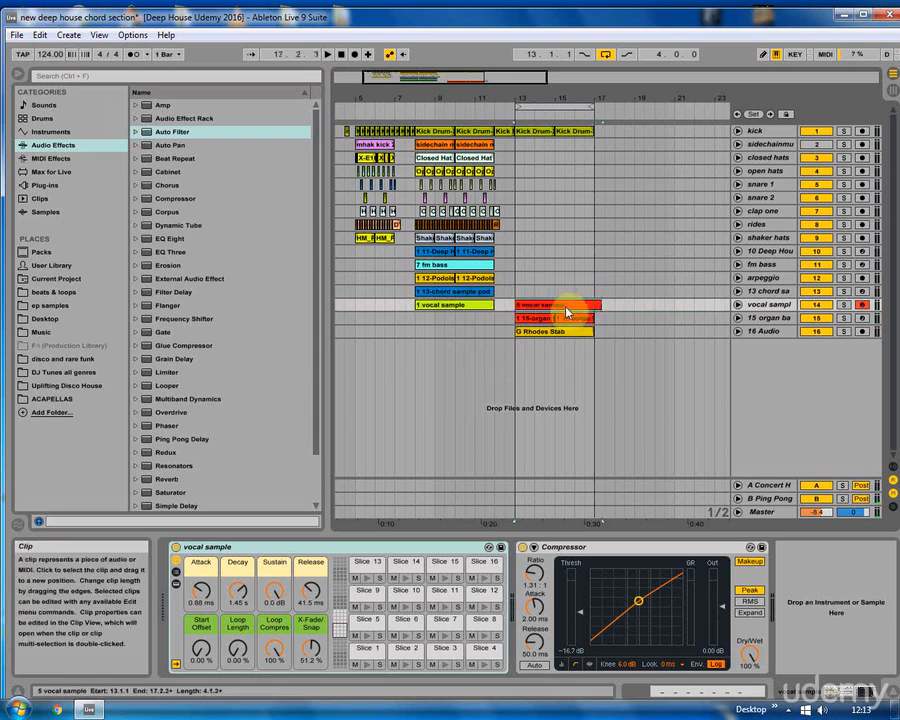
{"action": "double_click", "coordinate": [566, 310]}
{"action": "left_click_drag", "start_coordinate": [555, 497], "coordinate": [553, 283]}
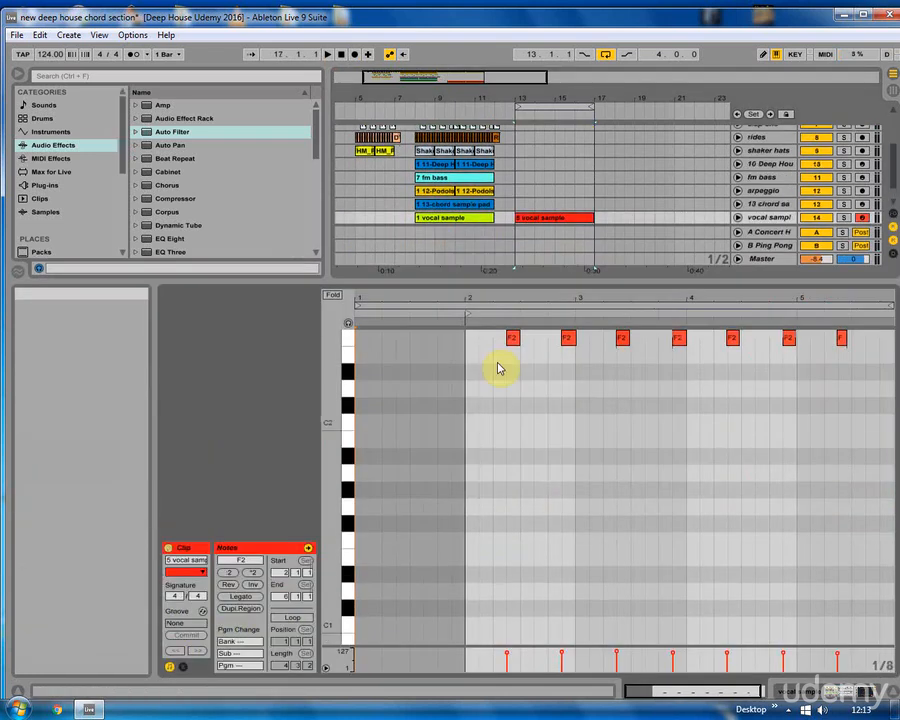
{"action": "left_click_drag", "start_coordinate": [477, 467], "coordinate": [874, 334]}
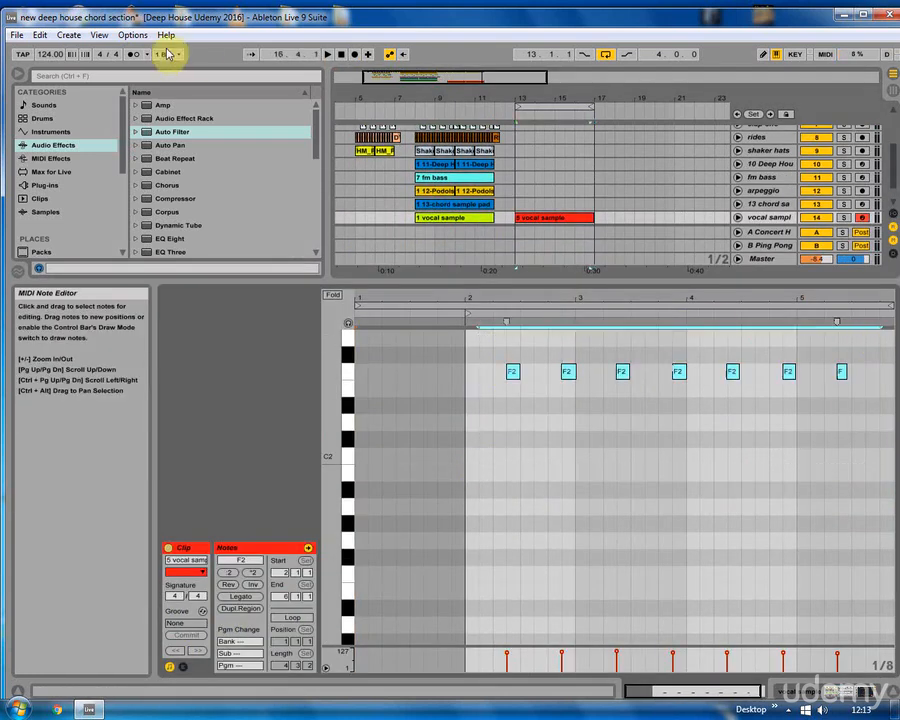
{"action": "left_click", "coordinate": [39, 34]}
{"action": "left_click", "coordinate": [108, 365]}
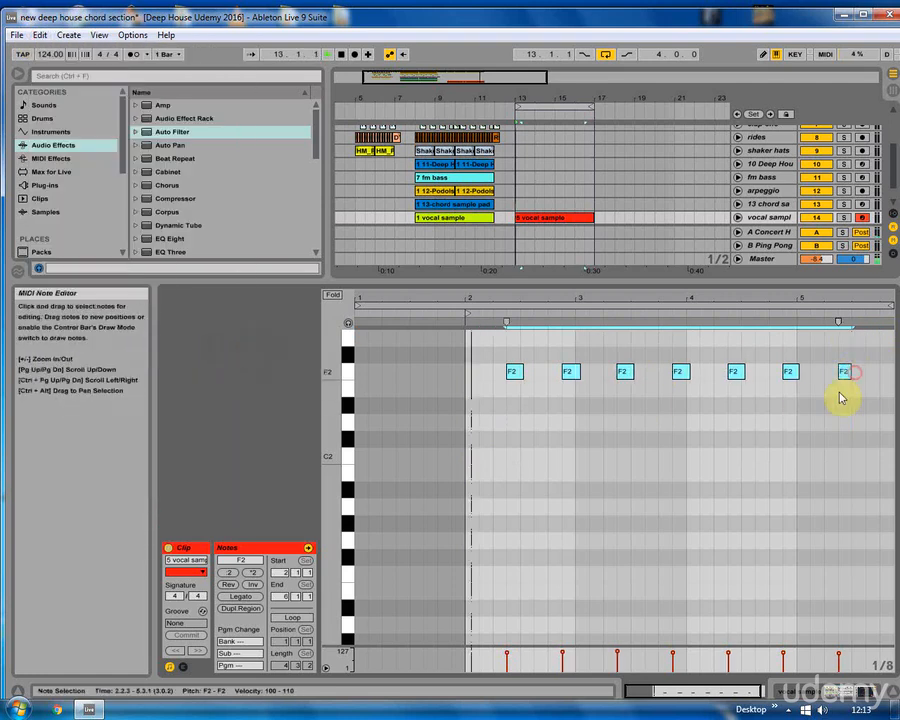
- Add an eighth-note F2 at 5.4.3 to the end of the vocal part during playback, and recolour the clip green
{"action": "left_click", "coordinate": [810, 413]}
{"action": "key", "text": "space"}
{"action": "double_click", "coordinate": [885, 377]}
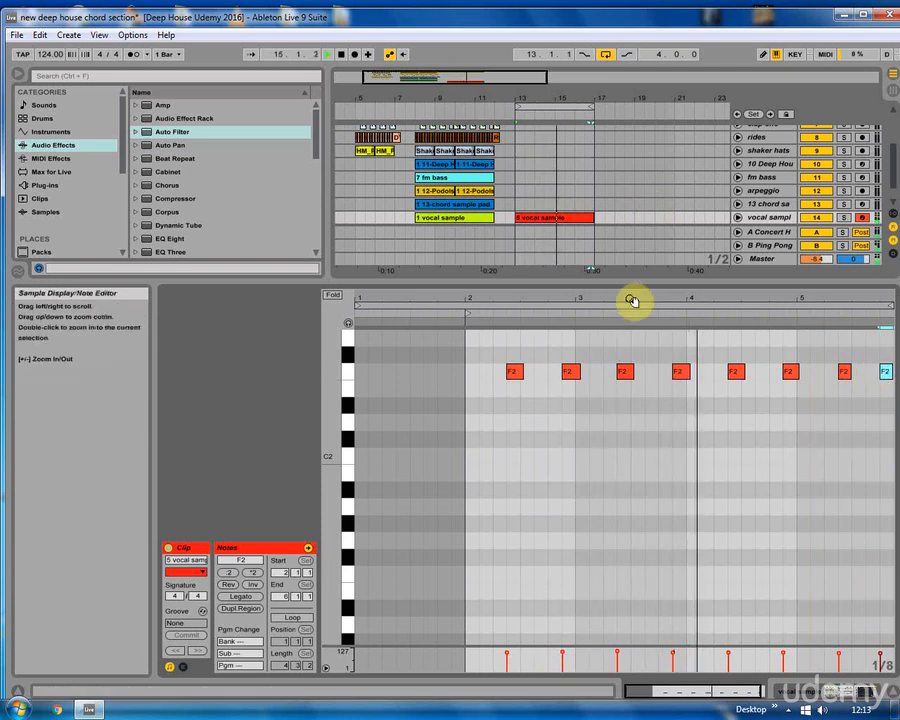
{"action": "left_click_drag", "start_coordinate": [629, 282], "coordinate": [622, 522]}
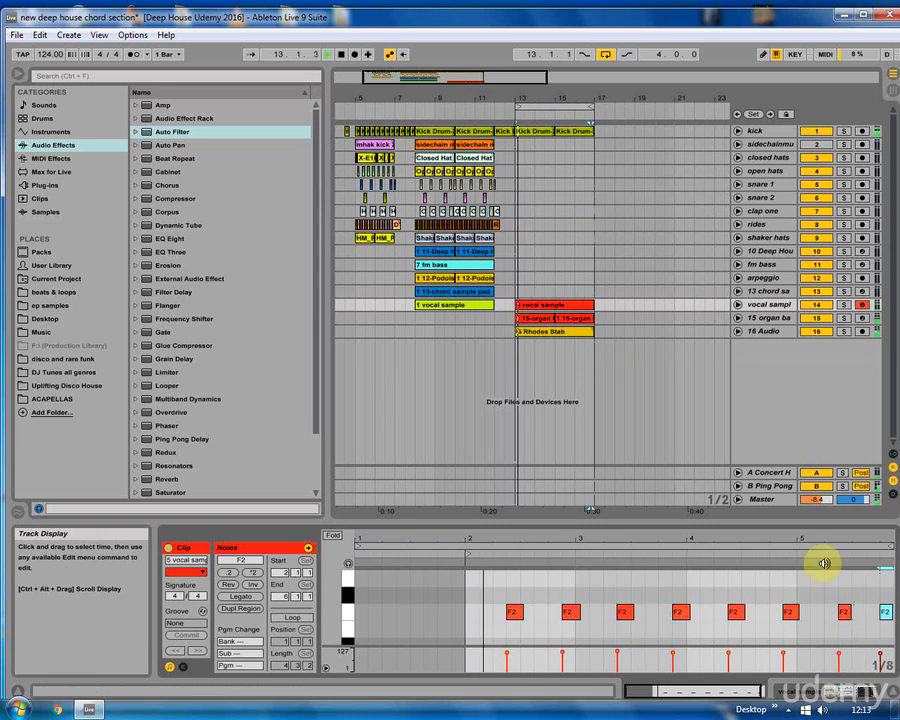
{"action": "left_click_drag", "start_coordinate": [885, 611], "coordinate": [843, 614]}
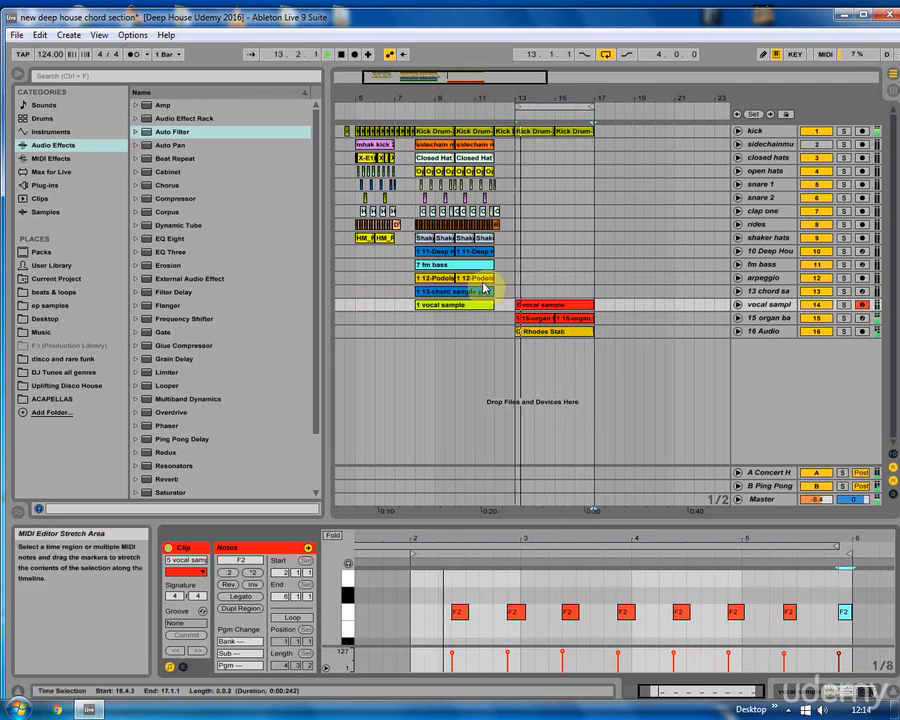
{"action": "right_click", "coordinate": [545, 311]}
{"action": "left_click", "coordinate": [588, 512]}
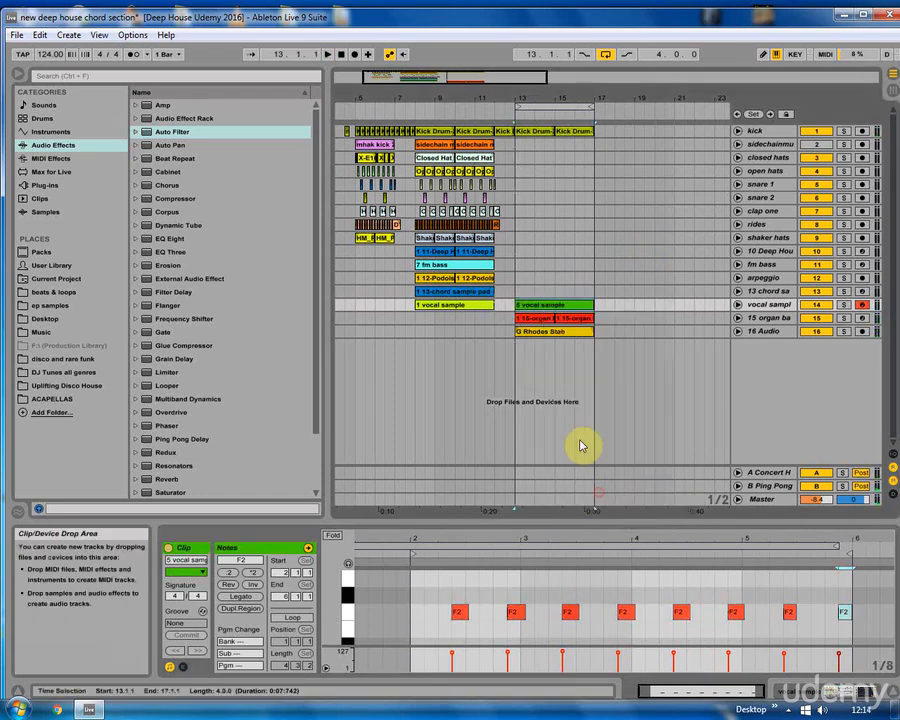
- Move the green vocal sample clip to 17.1.1, play the loop from 13.1.1 without it, and move it back to 13.1.1
{"action": "left_click", "coordinate": [515, 321]}
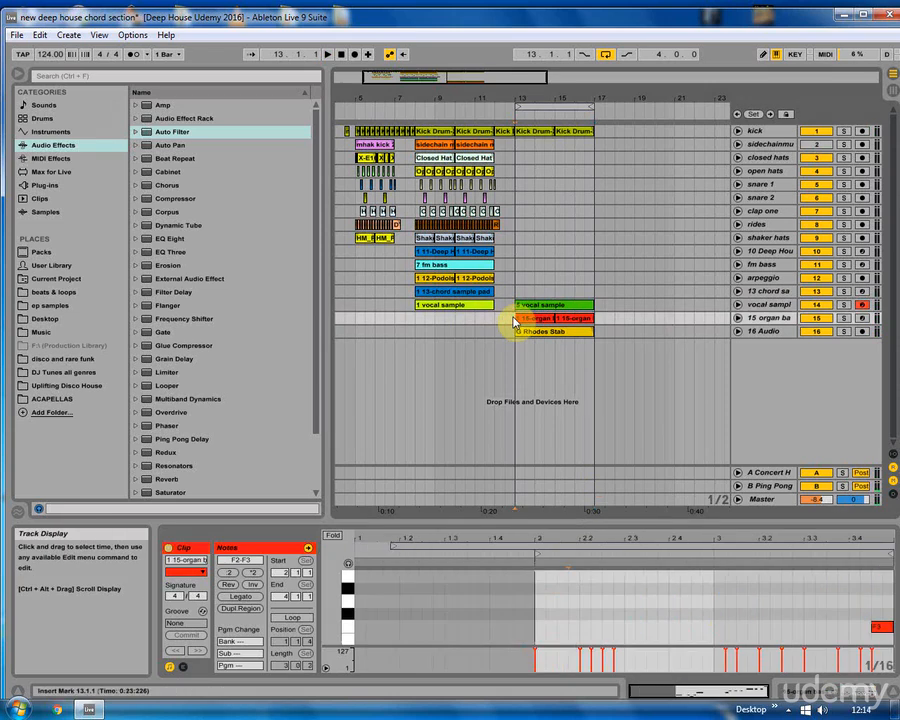
{"action": "left_click", "coordinate": [529, 311]}
{"action": "left_click_drag", "start_coordinate": [527, 311], "coordinate": [607, 308]}
{"action": "left_click", "coordinate": [513, 302]}
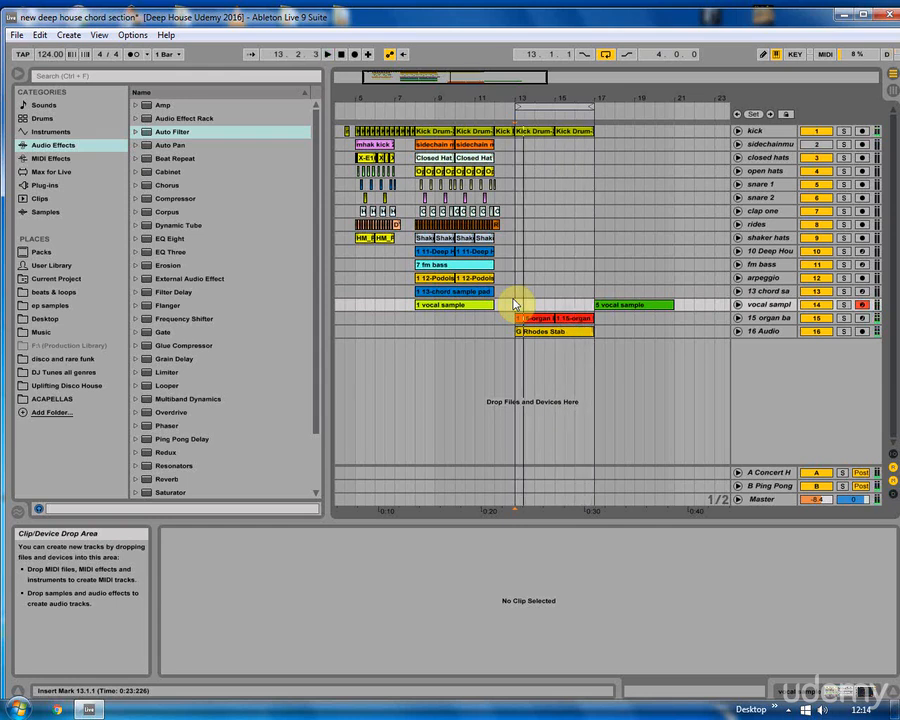
{"action": "key", "text": "space"}
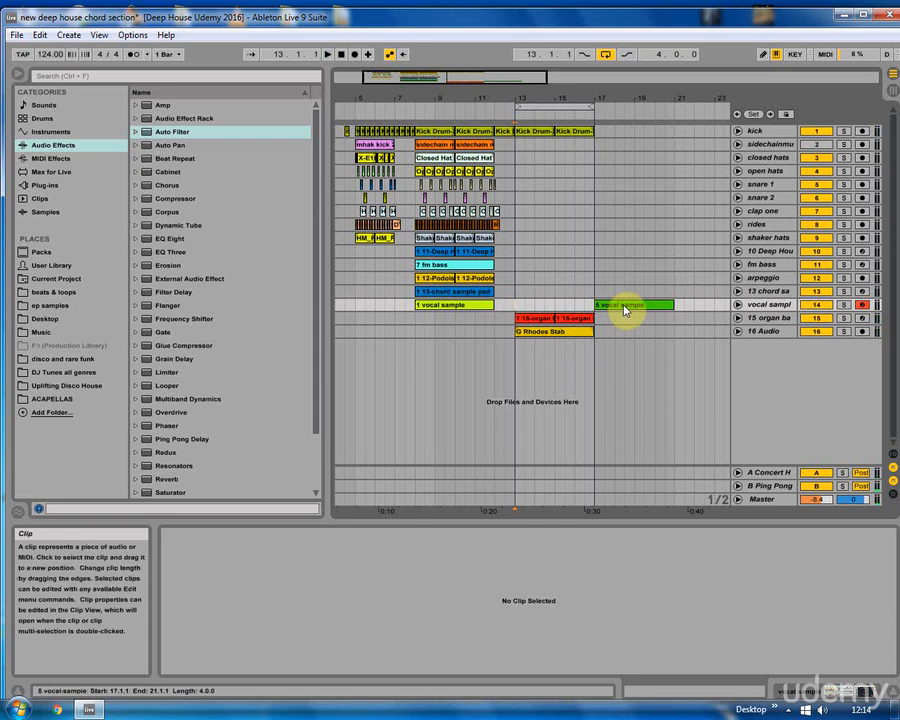
{"action": "left_click_drag", "start_coordinate": [624, 309], "coordinate": [541, 307]}
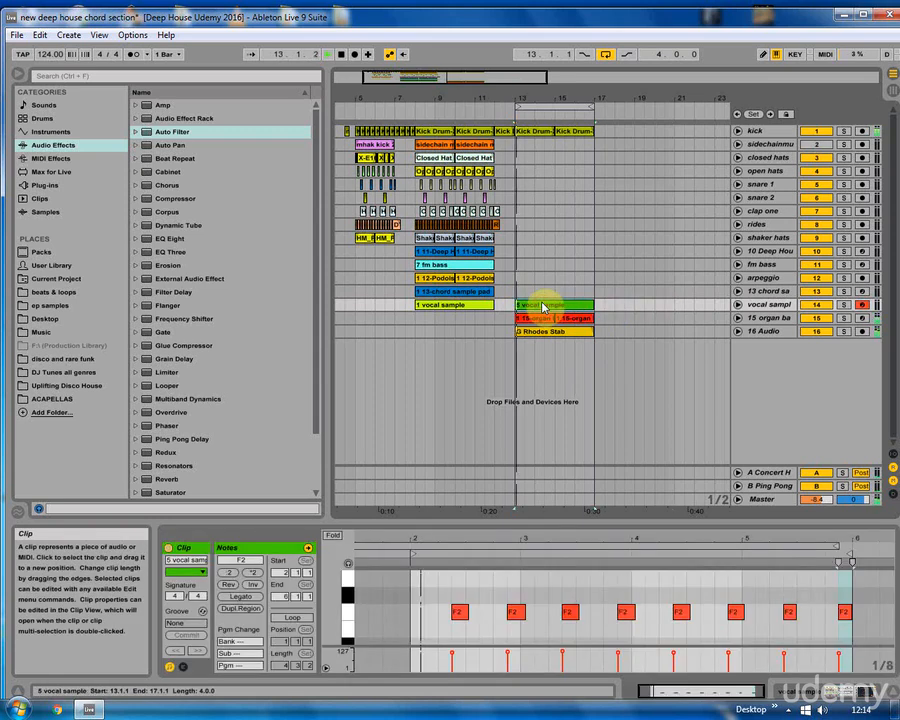
- Load the TAL-BassLine plug-in onto a new MIDI track below the Rhodes stab track
{"action": "left_click", "coordinate": [518, 331]}
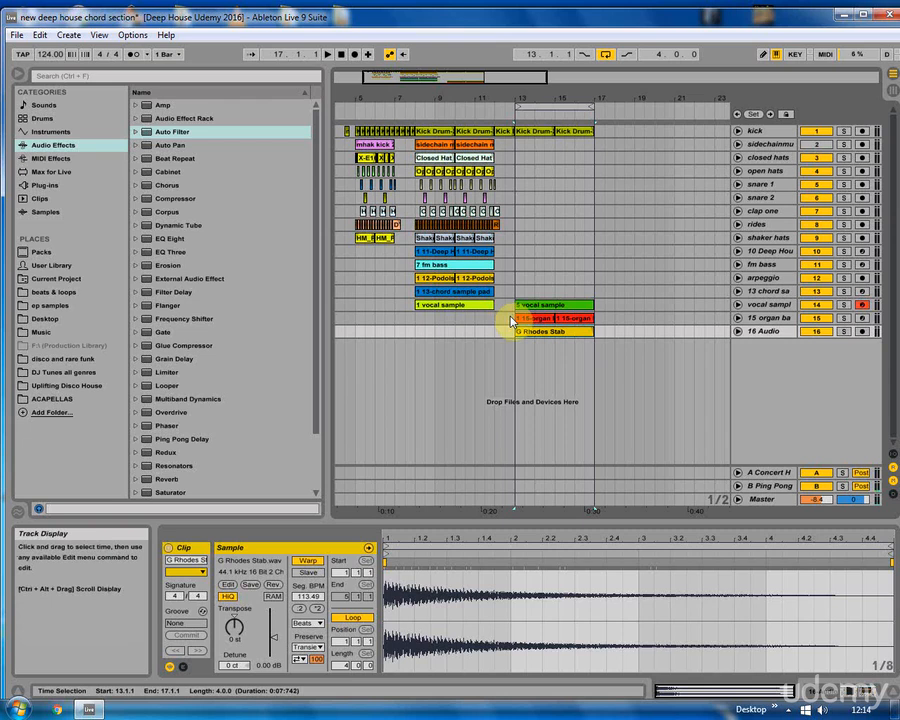
{"action": "left_click", "coordinate": [48, 185]}
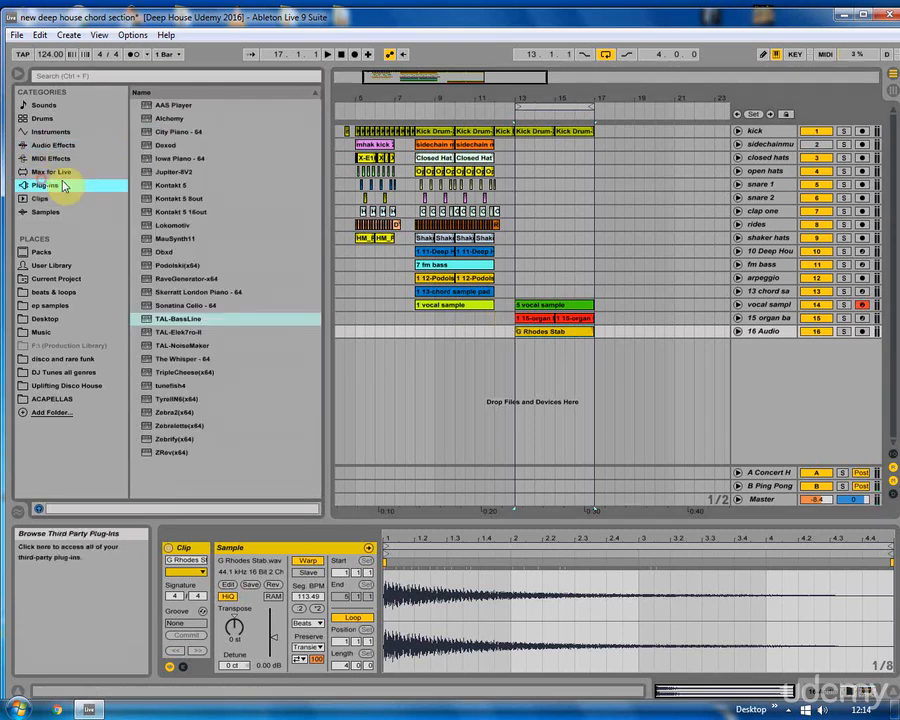
{"action": "left_click_drag", "start_coordinate": [177, 320], "coordinate": [528, 376]}
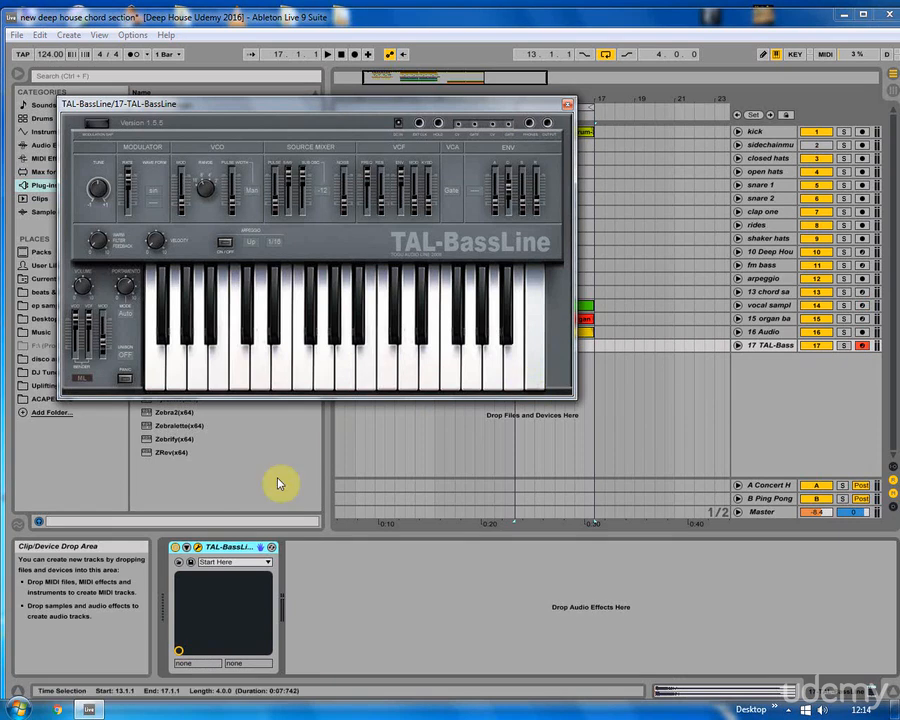
- Load the Envelope Sub Bass preset in TAL-BassLine, adjust its filter frequency, and turn the saw oscillator level fully down
{"action": "left_click", "coordinate": [236, 562]}
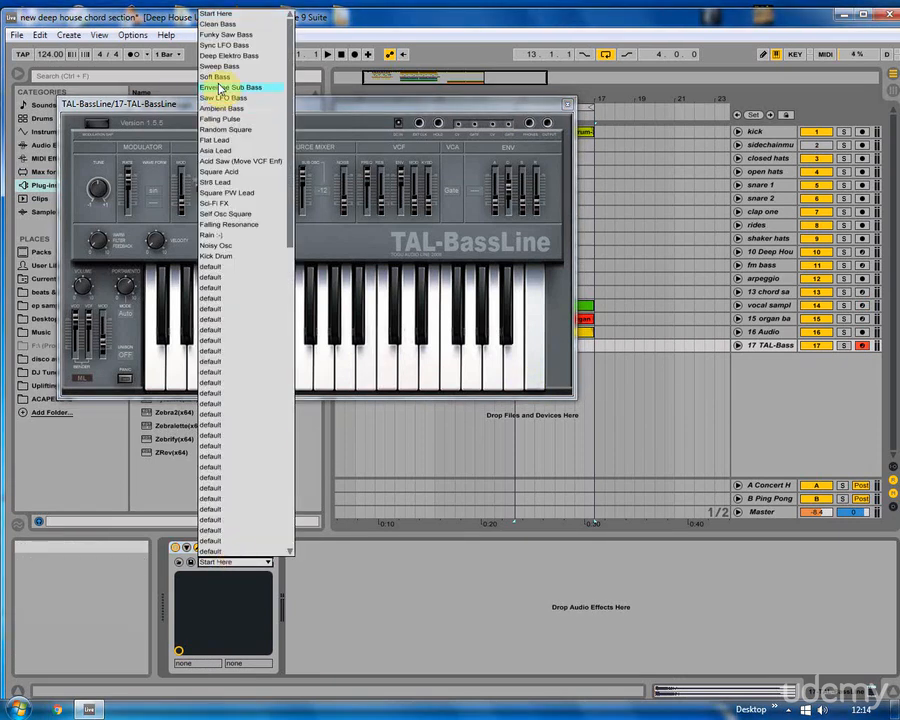
{"action": "left_click", "coordinate": [224, 88]}
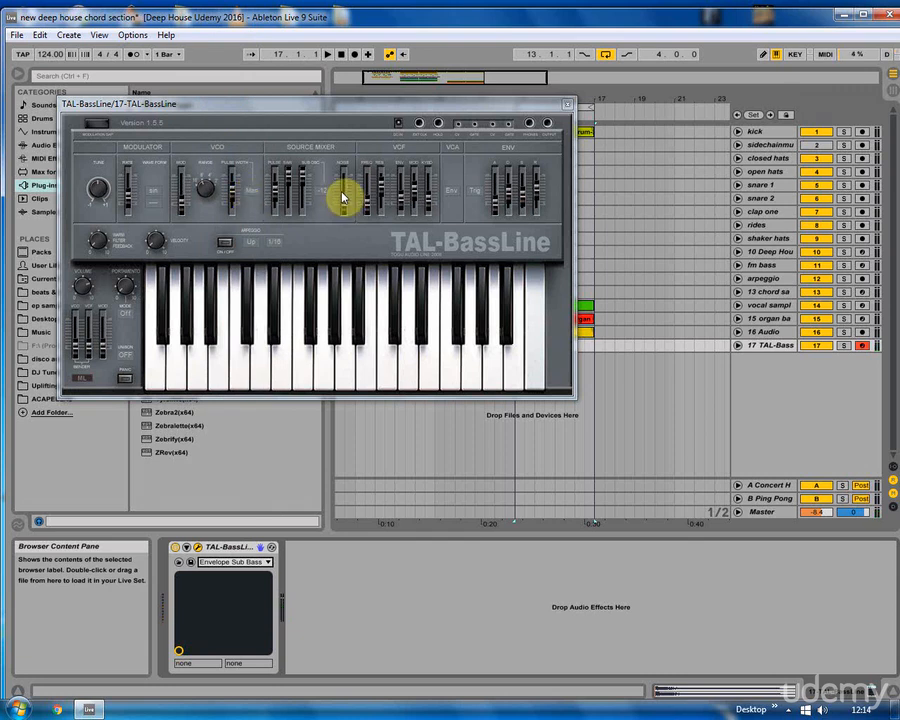
{"action": "left_click_drag", "start_coordinate": [367, 205], "coordinate": [371, 226]}
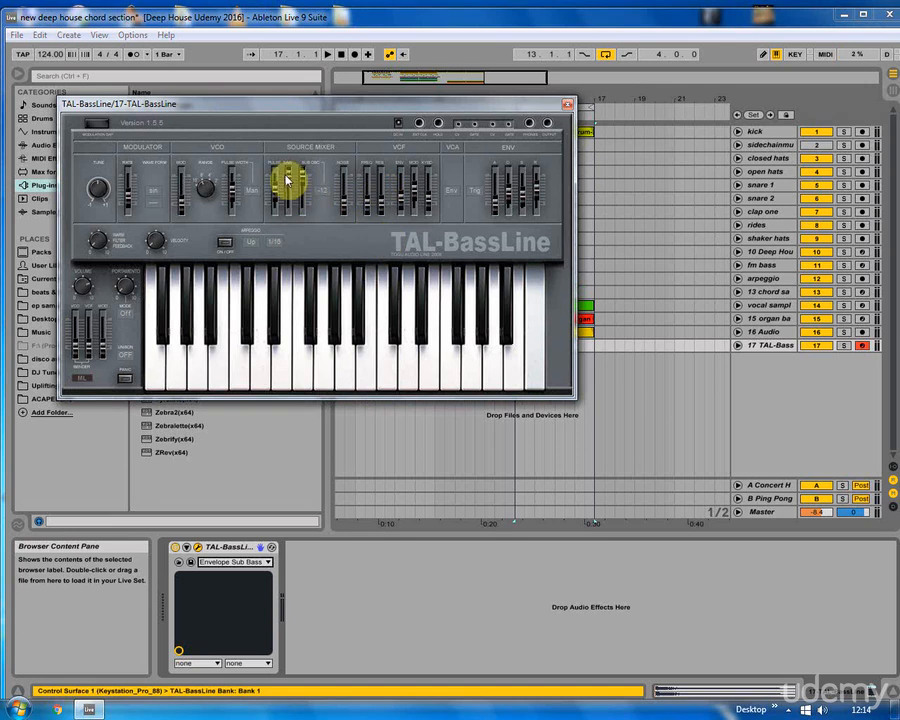
{"action": "left_click_drag", "start_coordinate": [291, 192], "coordinate": [275, 247]}
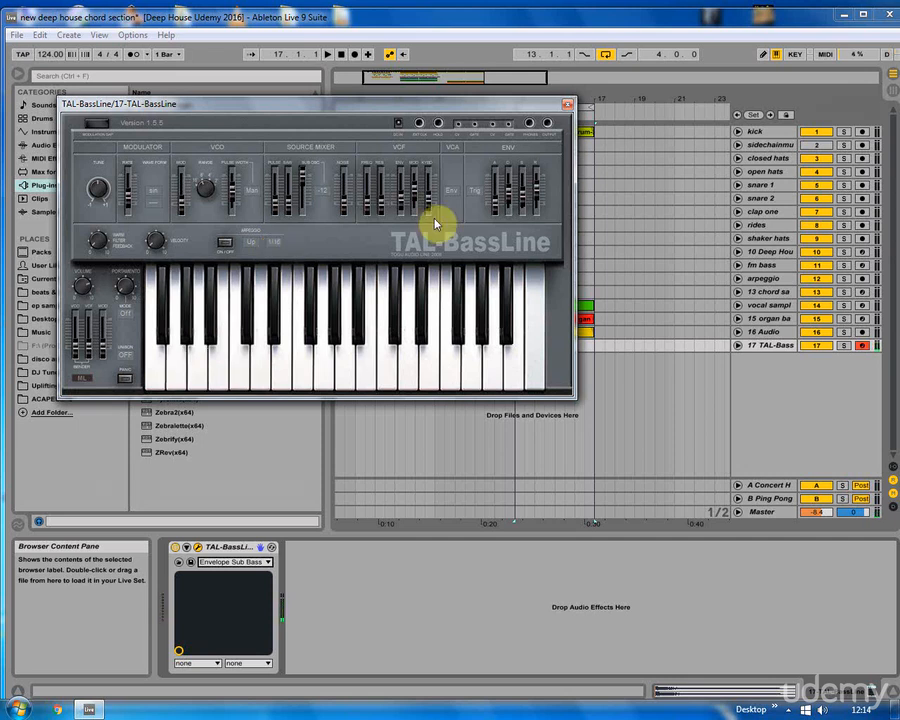
{"action": "left_click", "coordinate": [567, 108]}
- Unfold the organ bass track for reference and record a bassline onto the TAL-BassLine track starting from 12.1.1
{"action": "left_click", "coordinate": [535, 318]}
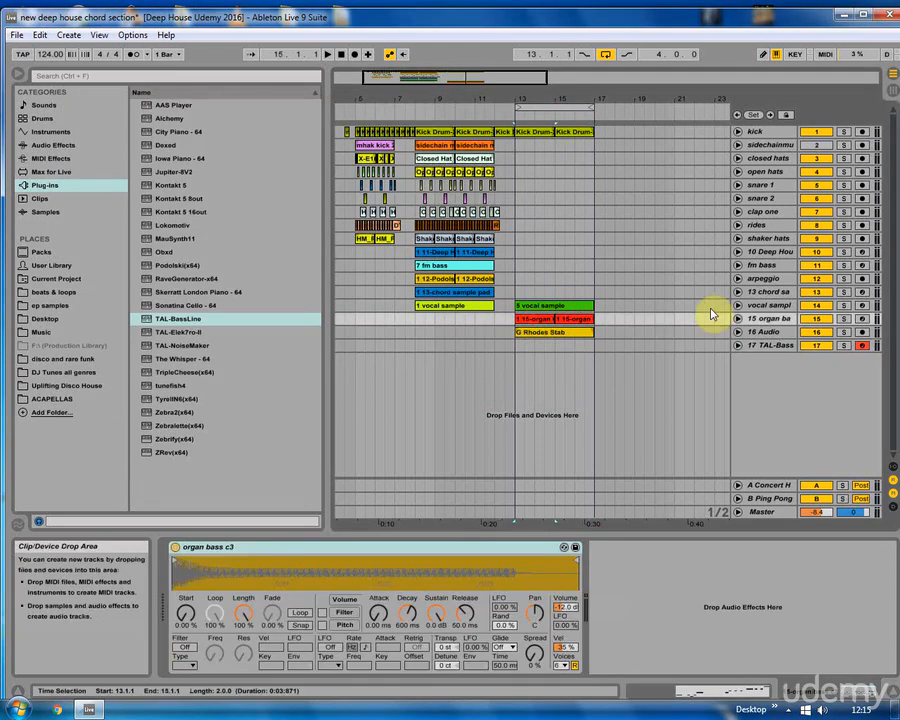
{"action": "left_click", "coordinate": [736, 319]}
{"action": "left_click", "coordinate": [493, 394]}
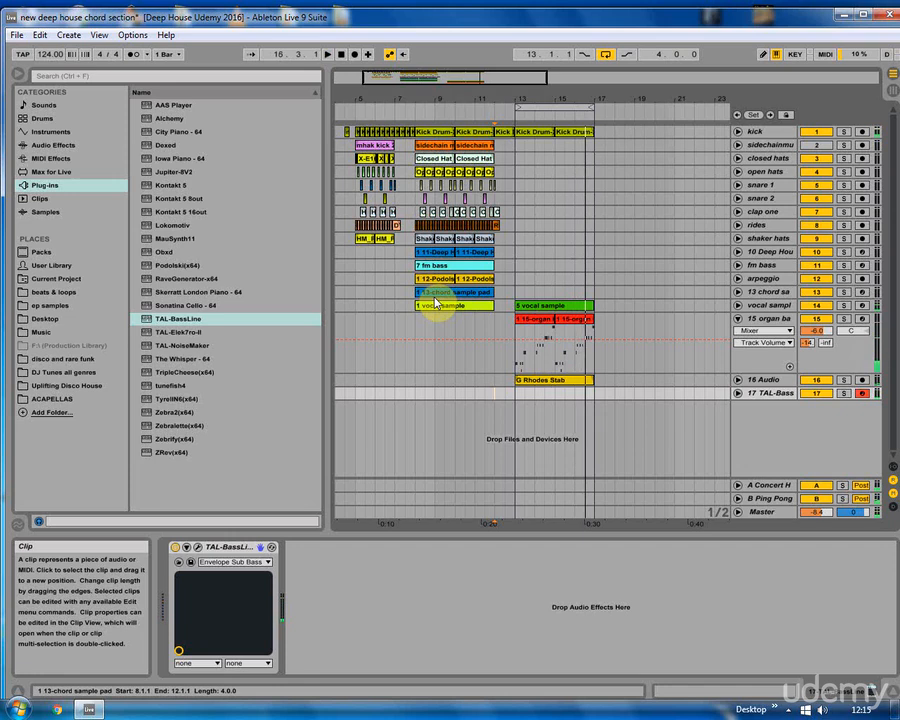
{"action": "key", "text": "space"}
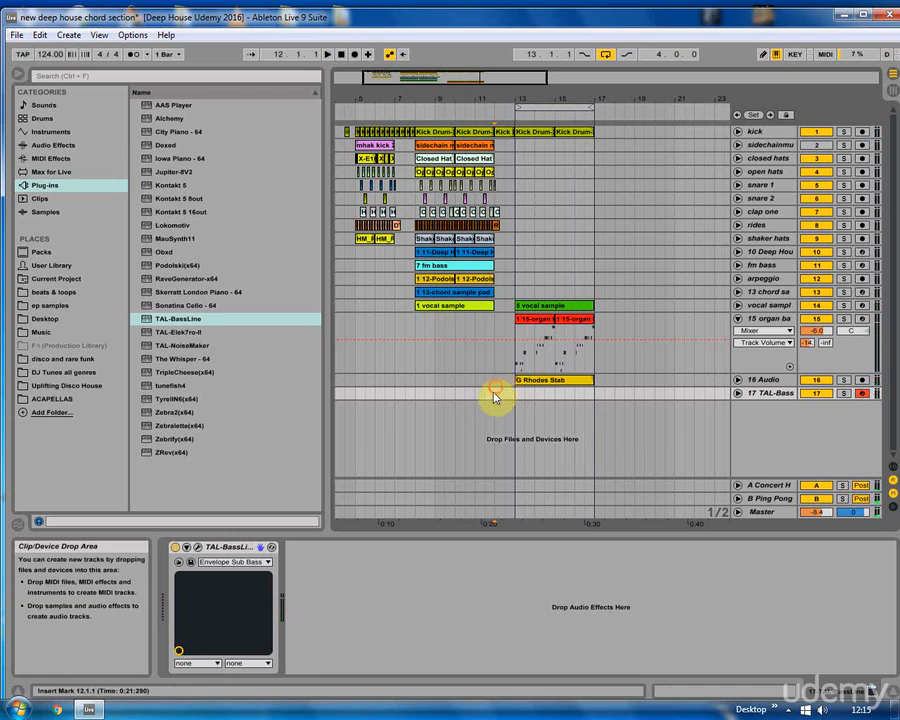
{"action": "left_click", "coordinate": [355, 55]}
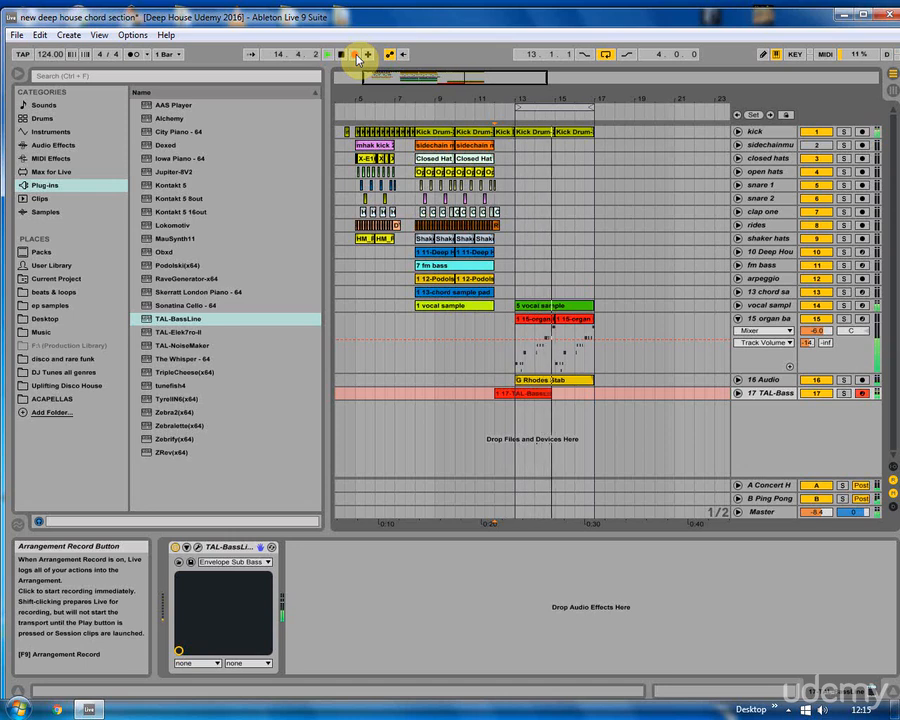
{"action": "key", "text": "space"}
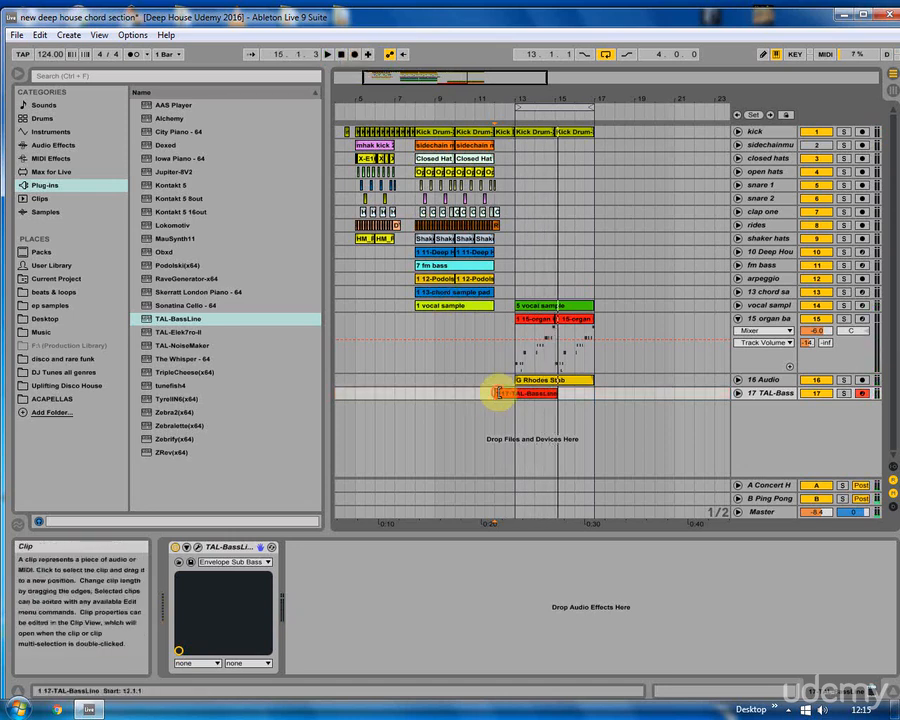
- Trim the recorded TAL-BassLine clip's start to 13.1.1 and quantize all its notes
{"action": "left_click_drag", "start_coordinate": [497, 393], "coordinate": [515, 393]}
{"action": "double_click", "coordinate": [535, 394]}
{"action": "left_click_drag", "start_coordinate": [578, 528], "coordinate": [563, 369]}
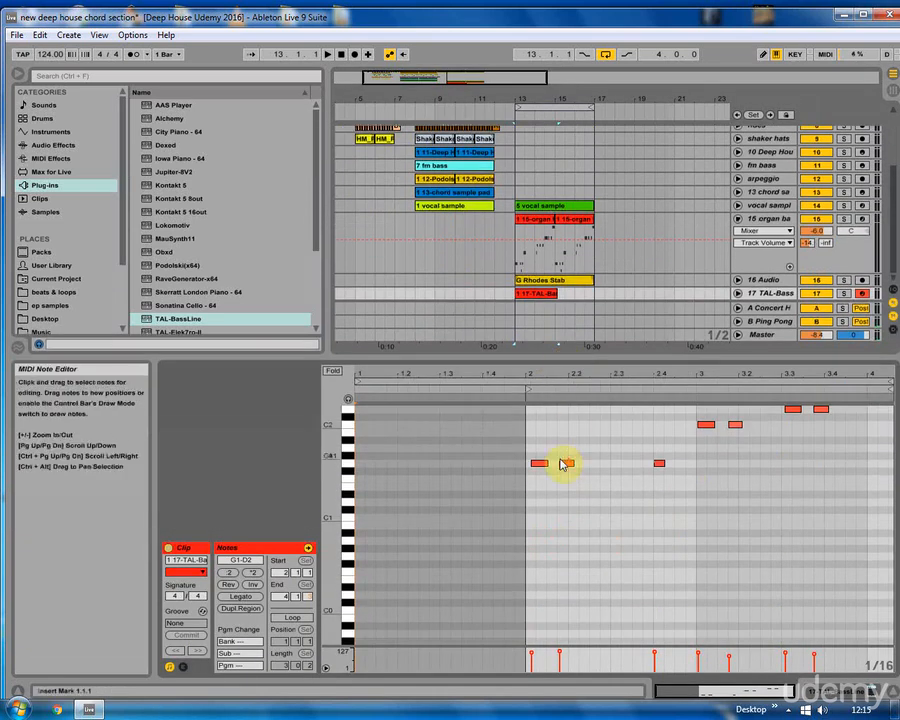
{"action": "scroll", "coordinate": [560, 468], "scroll_direction": "up", "scroll_amount": 1}
{"action": "key", "text": "ctrl+a"}
{"action": "left_click", "coordinate": [40, 35]}
{"action": "left_click", "coordinate": [93, 362]}
- Lengthen the third G1 note, at 2.4.1, so it ends at 2.4.3, and audition the bassline notes
{"action": "left_click", "coordinate": [536, 512]}
{"action": "left_click", "coordinate": [536, 496]}
{"action": "key", "text": "space"}
{"action": "left_click", "coordinate": [658, 494]}
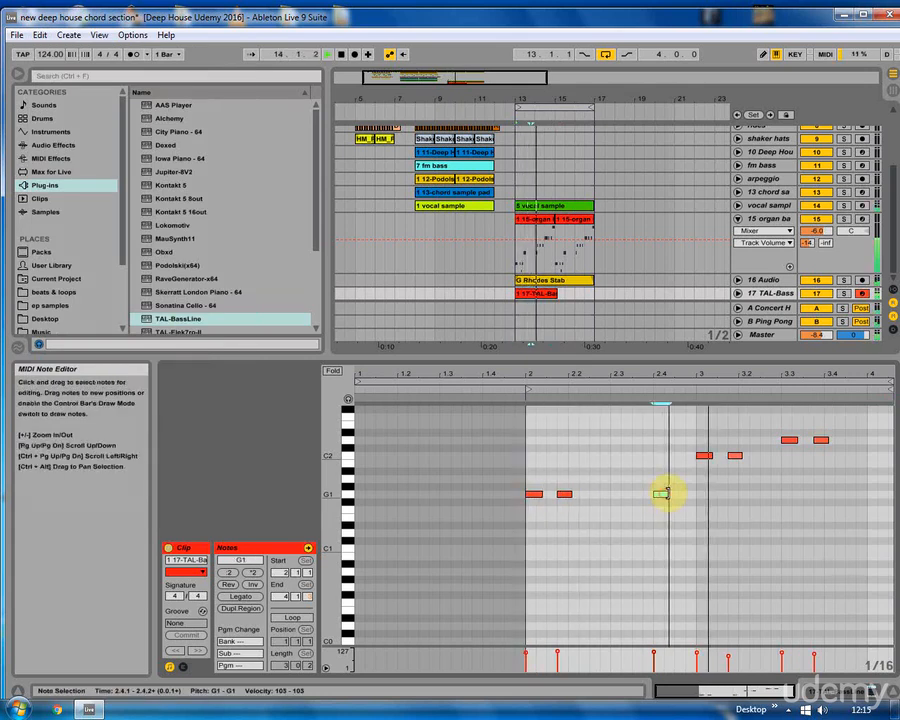
{"action": "left_click_drag", "start_coordinate": [666, 493], "coordinate": [673, 494]}
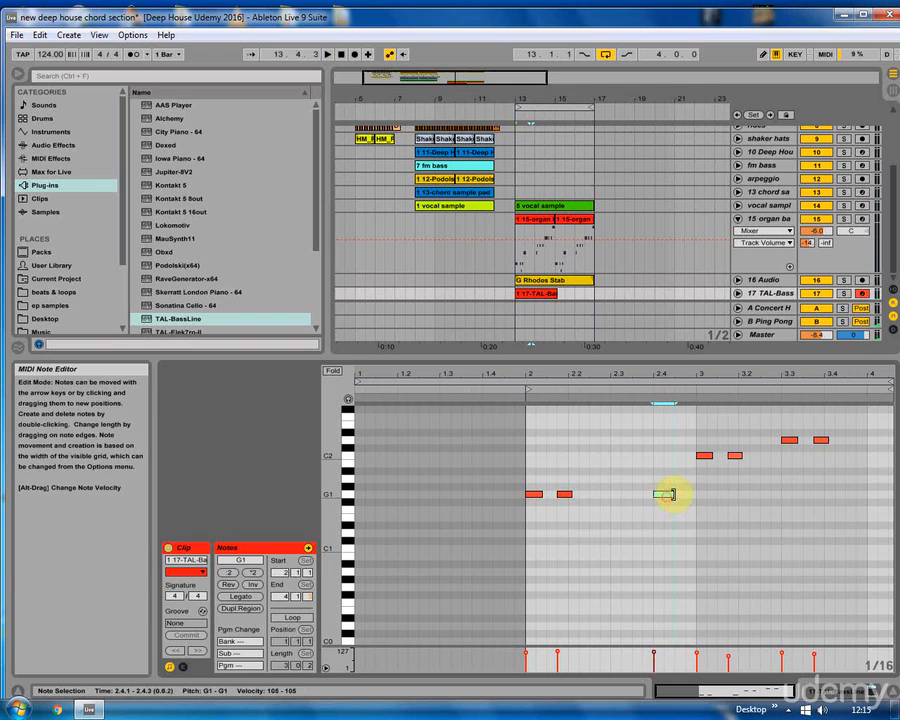
{"action": "left_click", "coordinate": [736, 456]}
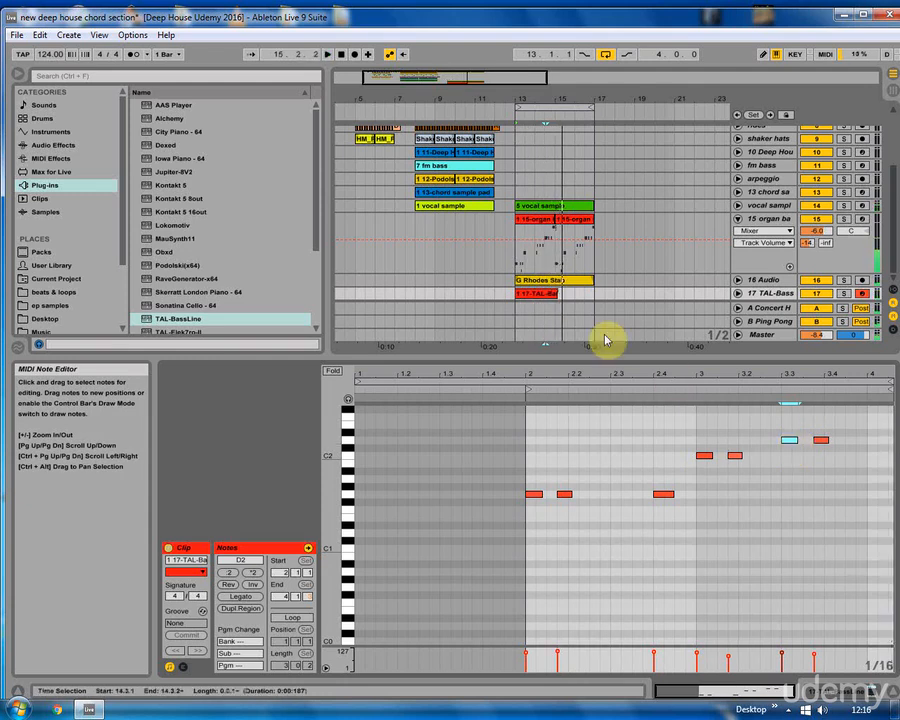
- Trim the TAL-BassLine clip to two bars, duplicate it at 15.1.1, and play the loop from 12.3.1
{"action": "left_click", "coordinate": [540, 294]}
{"action": "key", "text": "space"}
{"action": "left_click_drag", "start_coordinate": [532, 295], "coordinate": [573, 297]}
{"action": "left_click", "coordinate": [516, 297]}
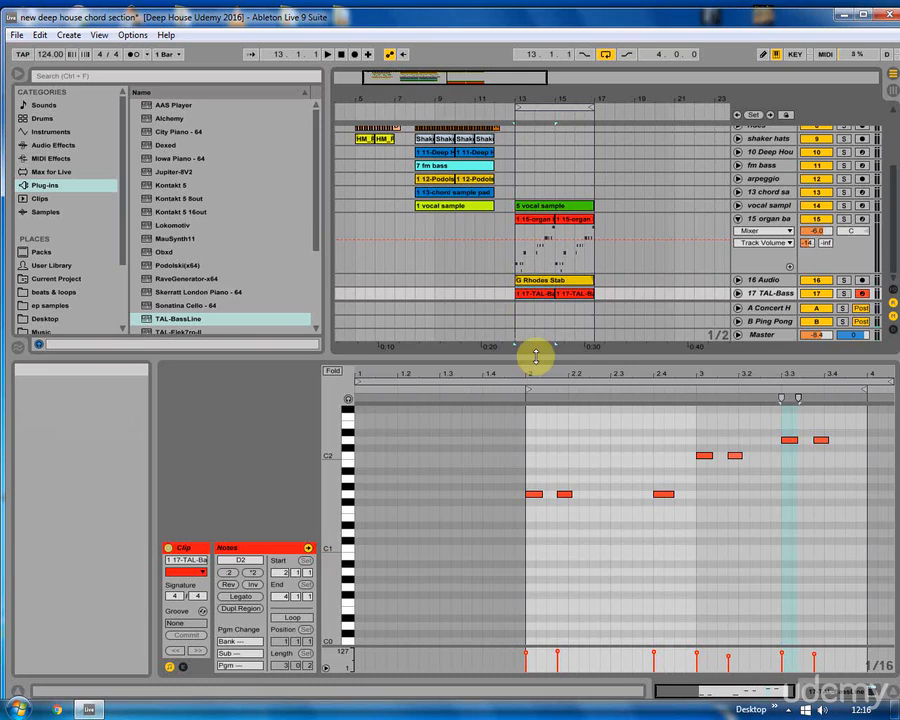
{"action": "left_click_drag", "start_coordinate": [530, 356], "coordinate": [510, 540]}
{"action": "left_click", "coordinate": [503, 399]}
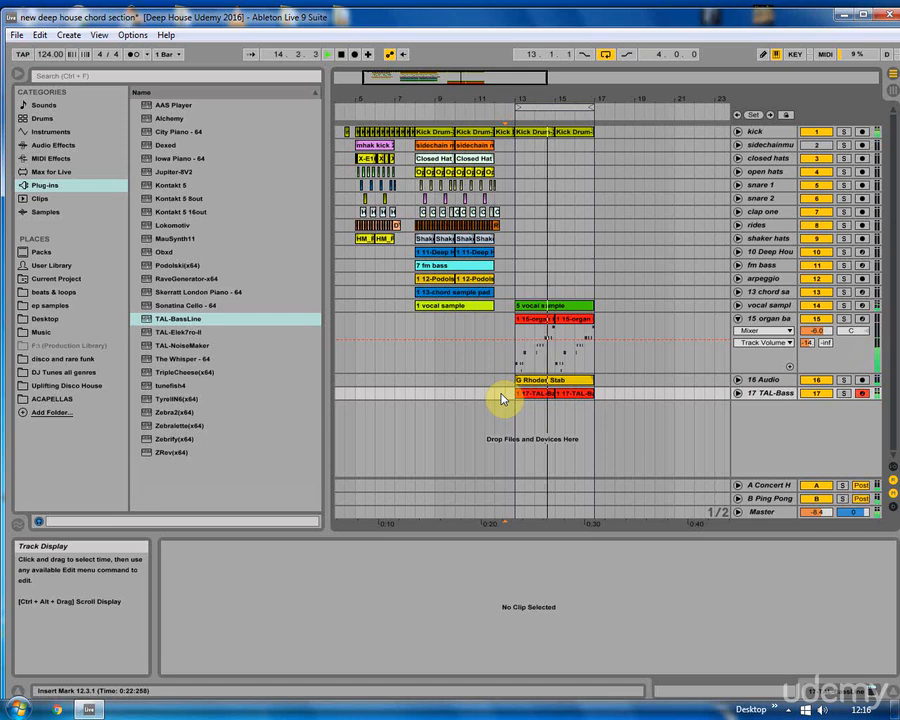
- Rename the TAL-BassLine track to "sub bass"
{"action": "right_click", "coordinate": [785, 394]}
{"action": "left_click", "coordinate": [640, 131]}
{"action": "type", "text": "tub bass"}
{"action": "key", "text": "Return"}
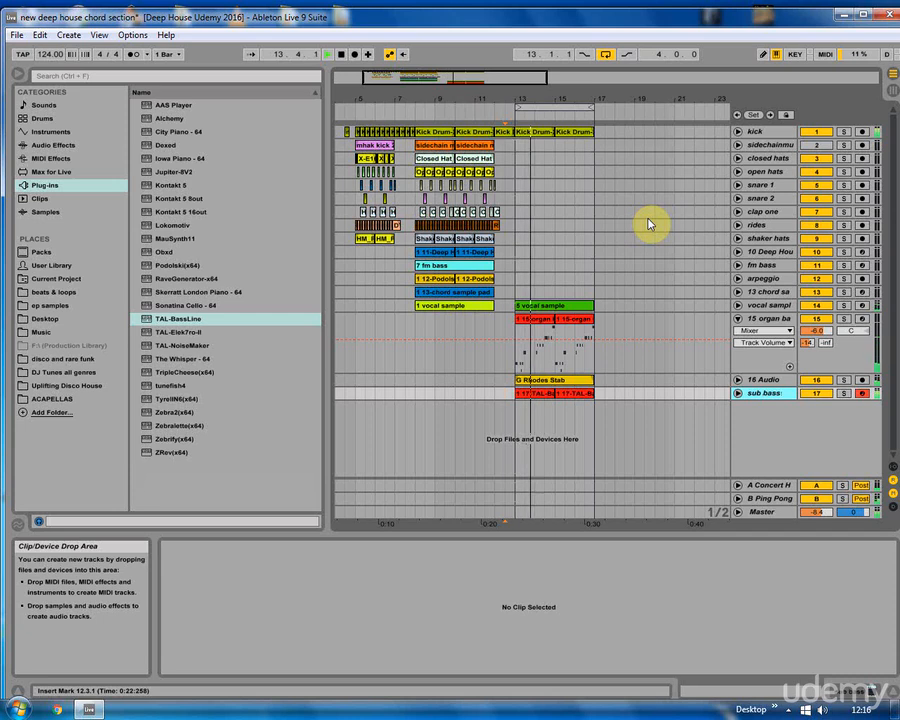
- Examine the notes of the second sub bass clip in an enlarged note editor during playback
{"action": "left_click", "coordinate": [576, 394]}
{"action": "left_click_drag", "start_coordinate": [636, 528], "coordinate": [650, 392]}
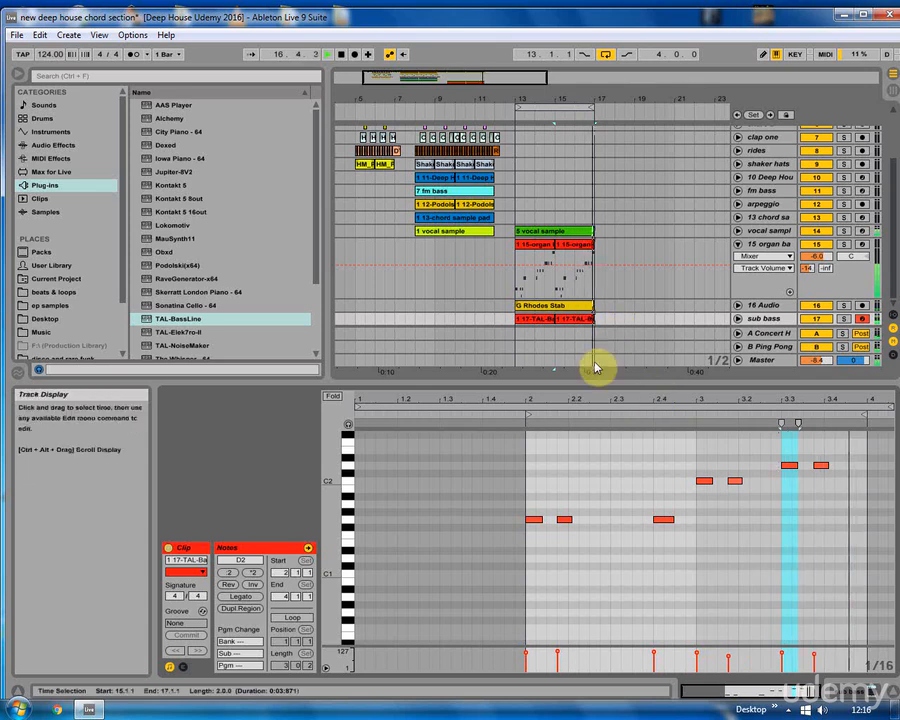
{"action": "left_click_drag", "start_coordinate": [605, 382], "coordinate": [589, 571]}
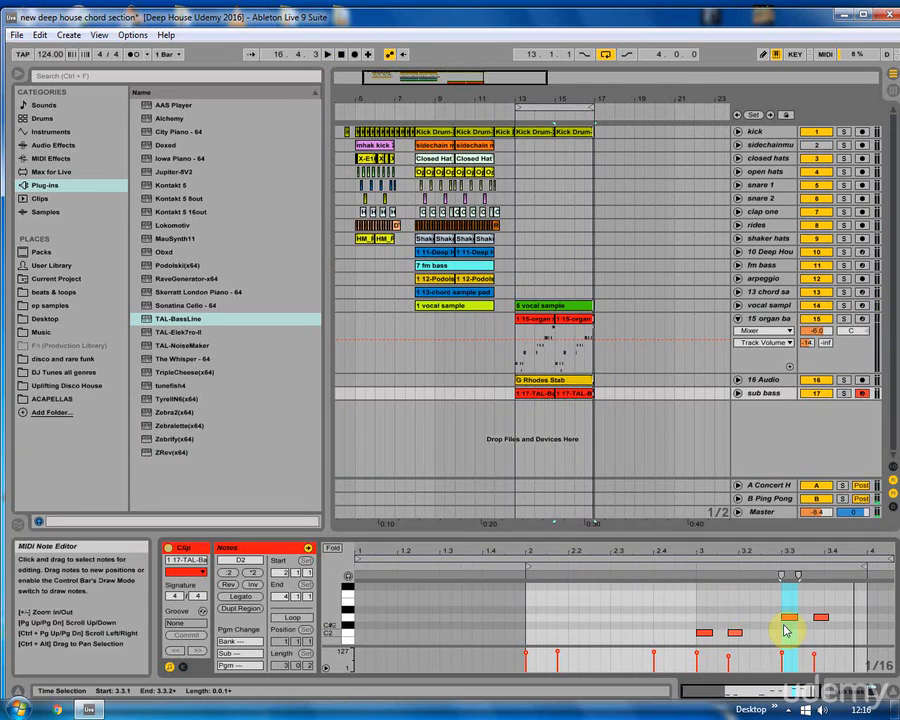
- Fold the organ bass track and rename the Rhodes stab's audio track to "g rhodes"
{"action": "left_click", "coordinate": [739, 318]}
{"action": "left_click", "coordinate": [757, 321]}
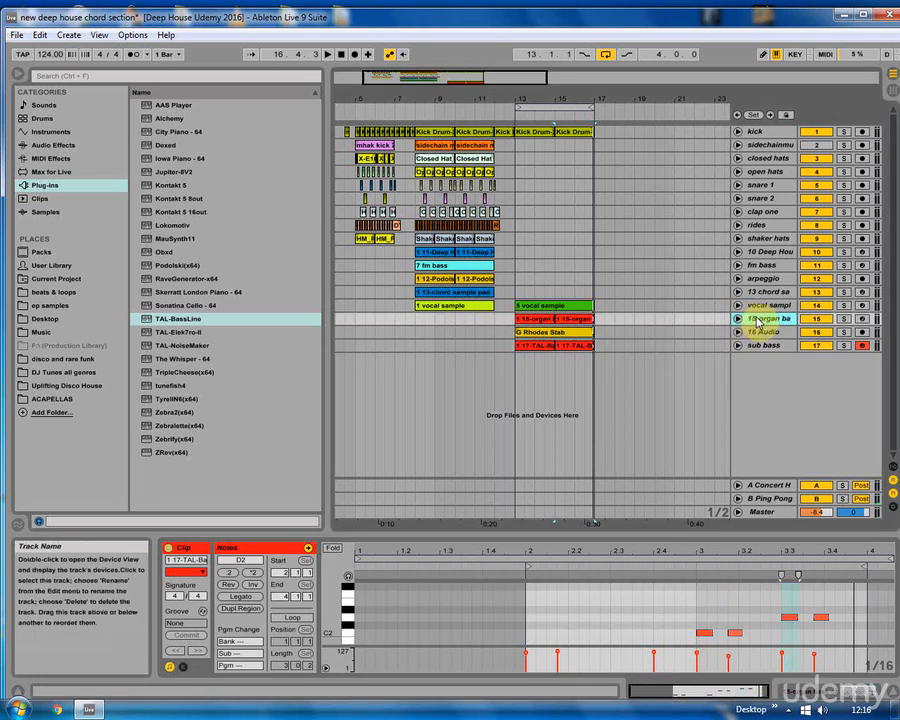
{"action": "left_click", "coordinate": [769, 335]}
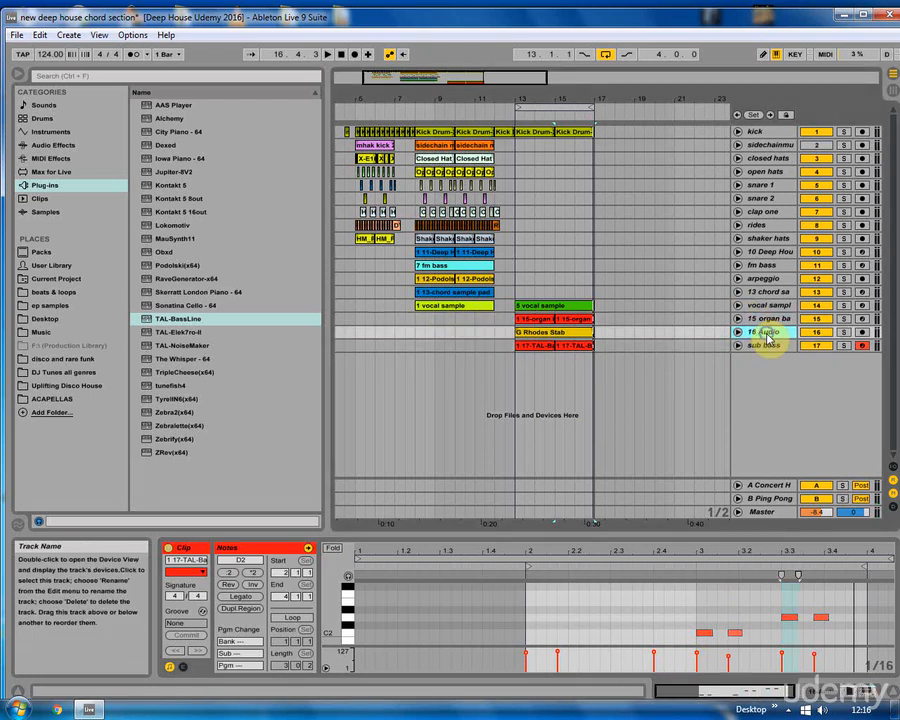
{"action": "right_click", "coordinate": [769, 335]}
{"action": "left_click", "coordinate": [696, 384]}
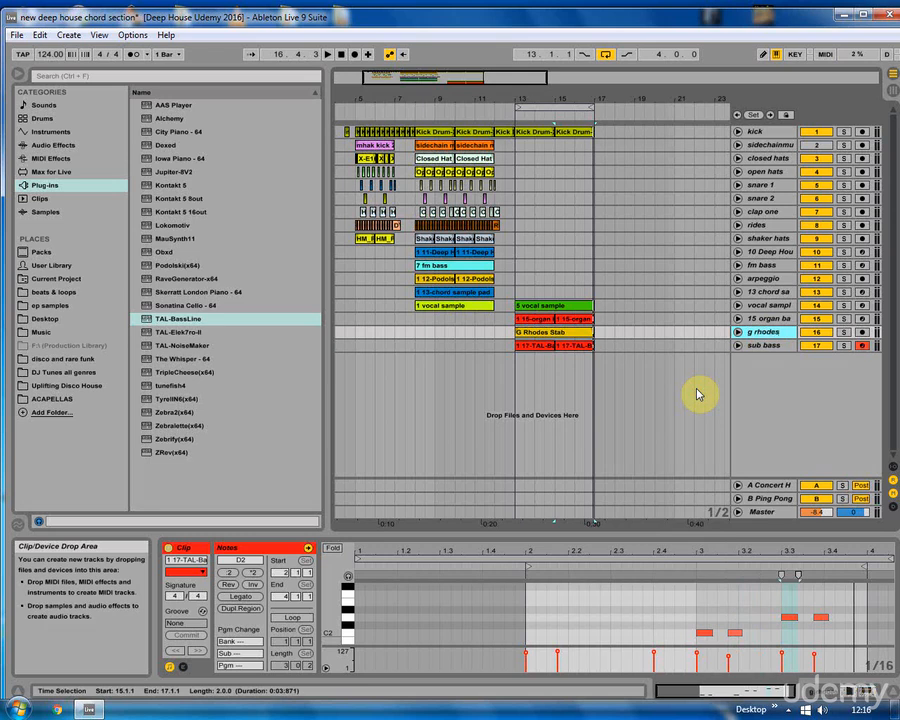
{"action": "left_click", "coordinate": [765, 345]}
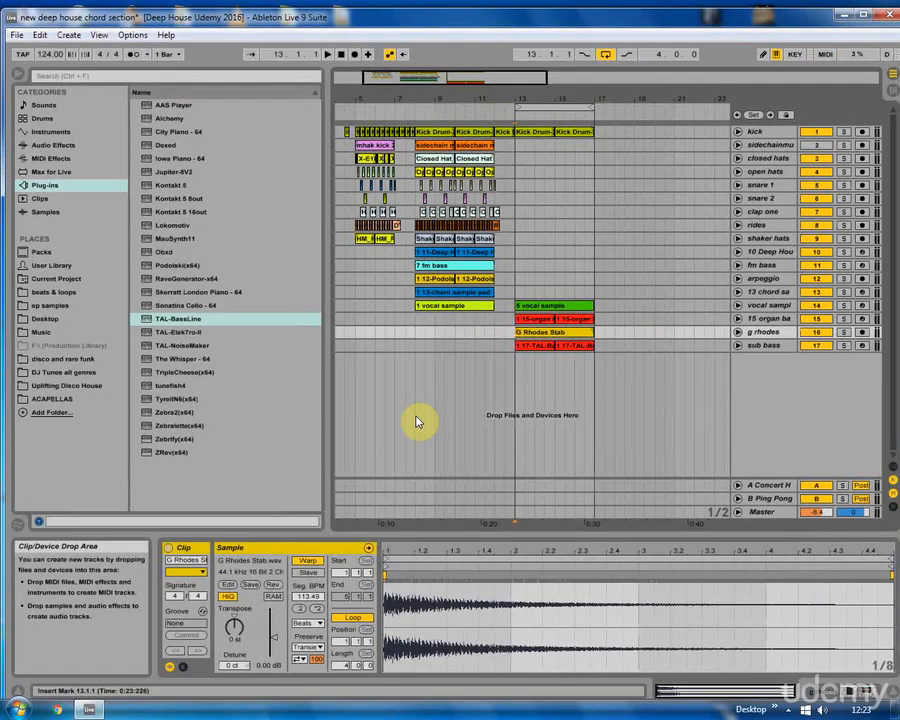
- Add a Compressor after the organ bass instrument, set its threshold to -19.6 dB, and play the loop
{"action": "left_click", "coordinate": [524, 318]}
{"action": "left_click", "coordinate": [50, 144]}
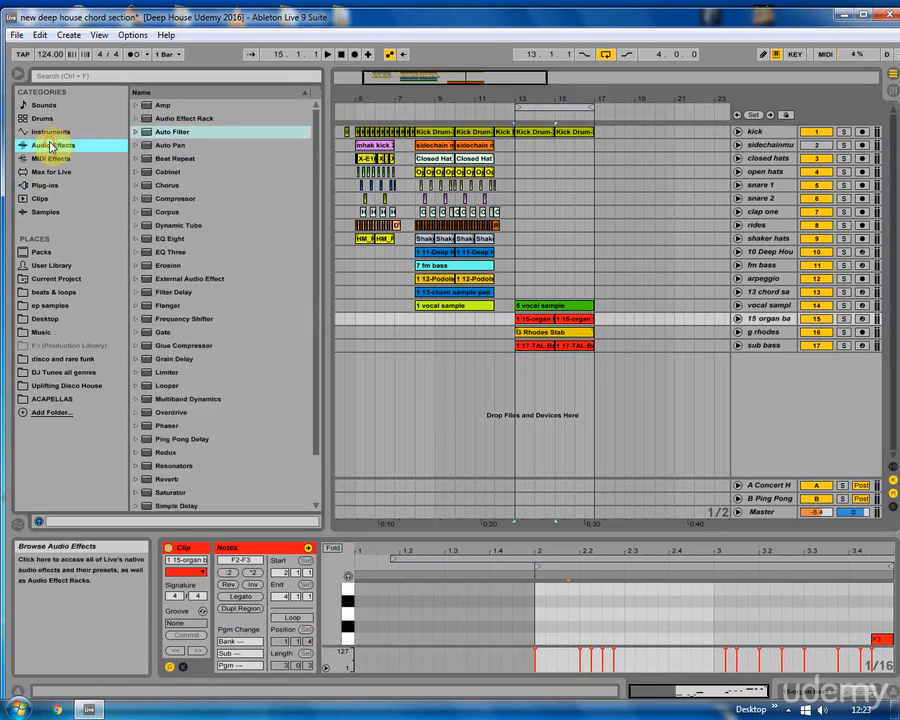
{"action": "left_click_drag", "start_coordinate": [168, 200], "coordinate": [609, 538]}
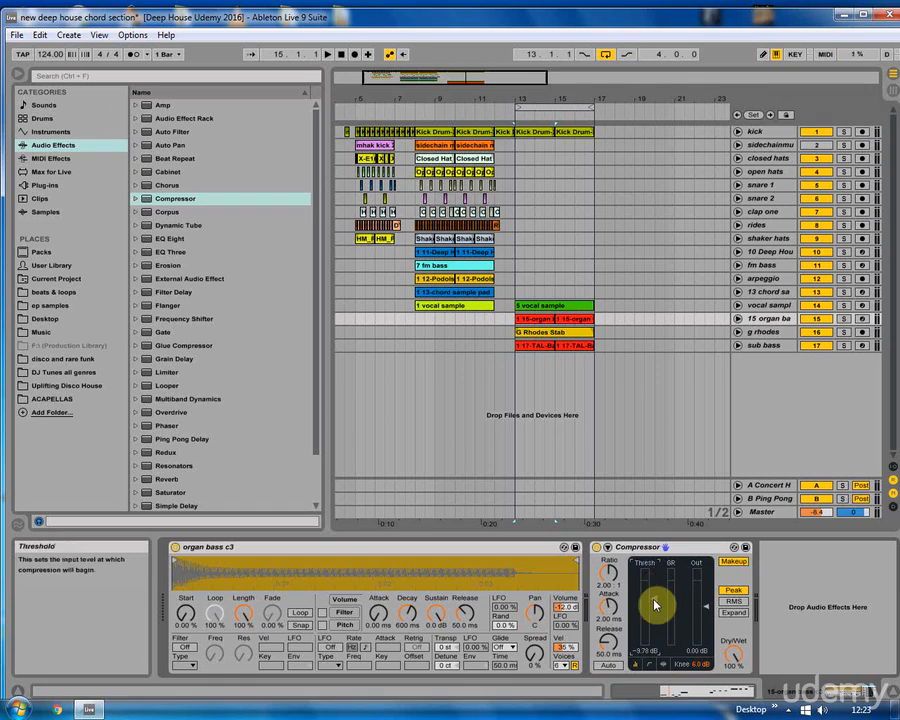
{"action": "left_click_drag", "start_coordinate": [655, 604], "coordinate": [655, 616]}
{"action": "key", "text": "space"}
- Show the session mixer, add a Compressor to the sub bass track, and set its threshold to -13.8 dB
{"action": "left_click", "coordinate": [888, 88]}
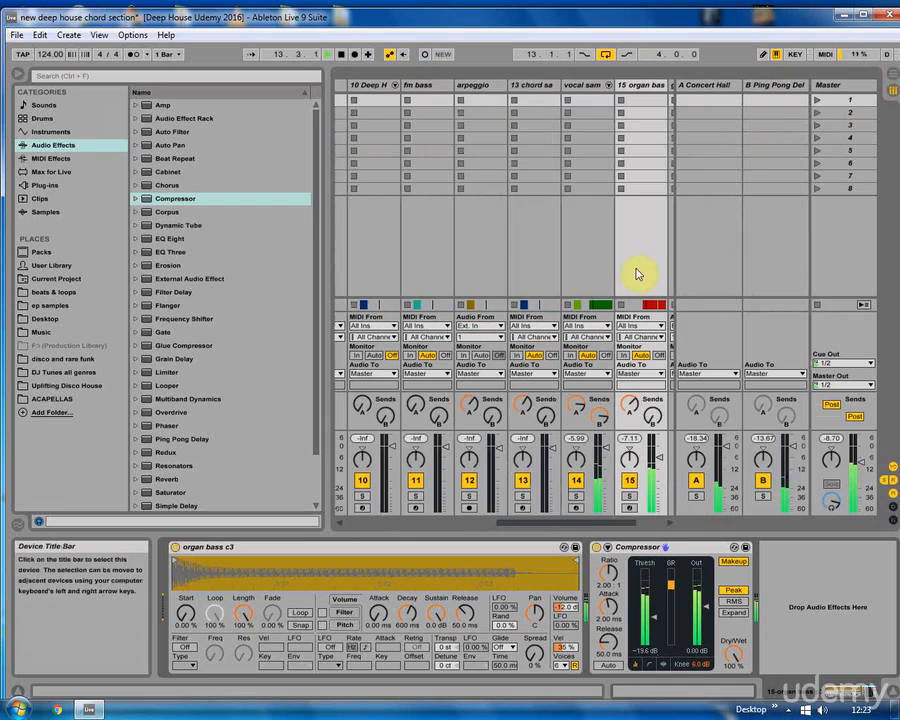
{"action": "left_click_drag", "start_coordinate": [618, 522], "coordinate": [643, 525]}
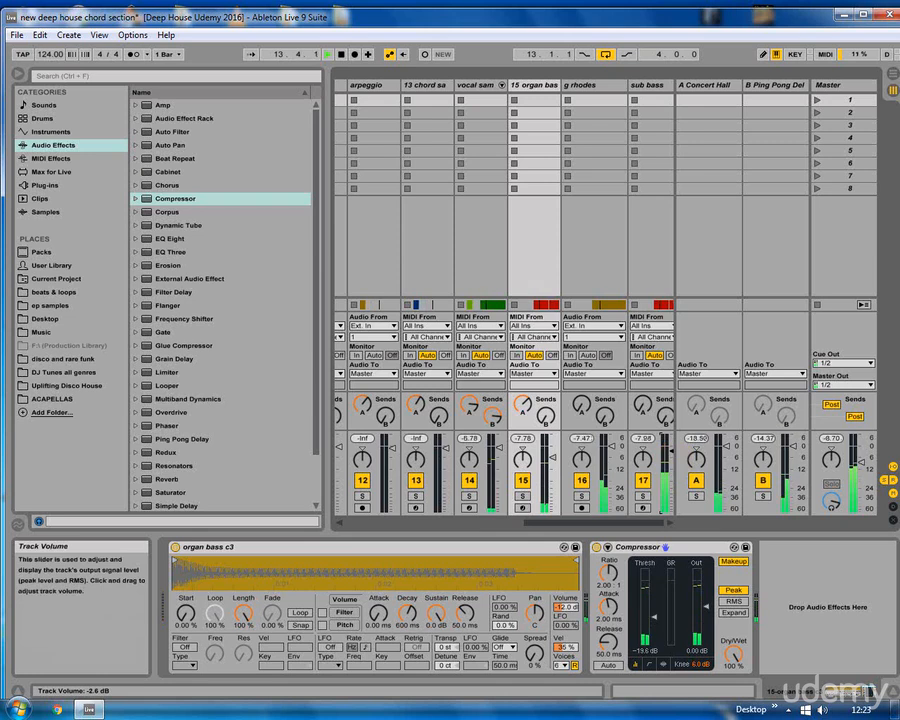
{"action": "left_click", "coordinate": [650, 85]}
{"action": "left_click_drag", "start_coordinate": [226, 207], "coordinate": [341, 592]}
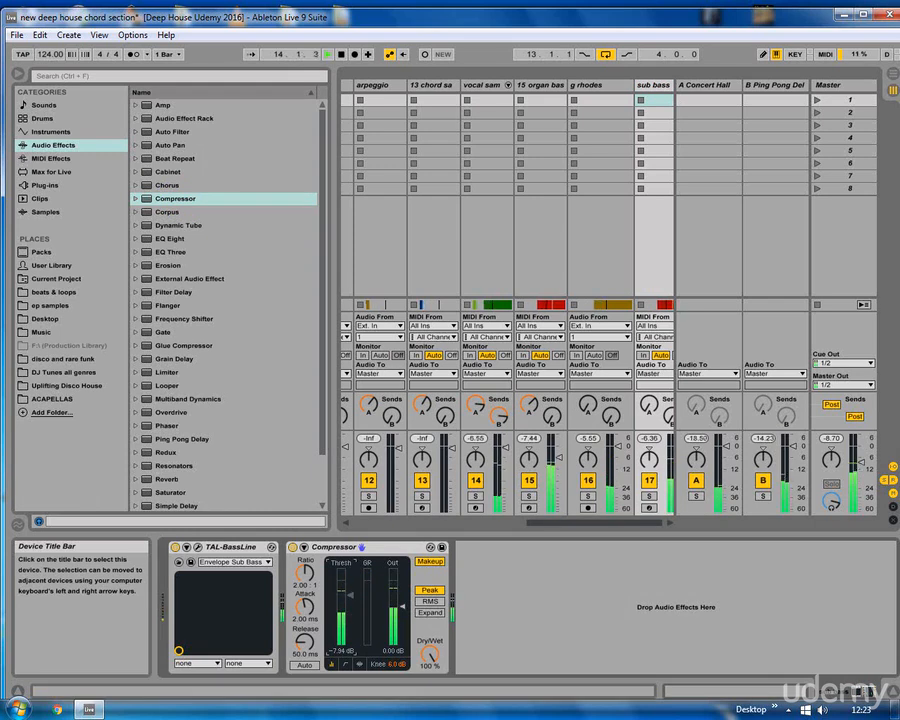
{"action": "left_click_drag", "start_coordinate": [349, 596], "coordinate": [349, 607]}
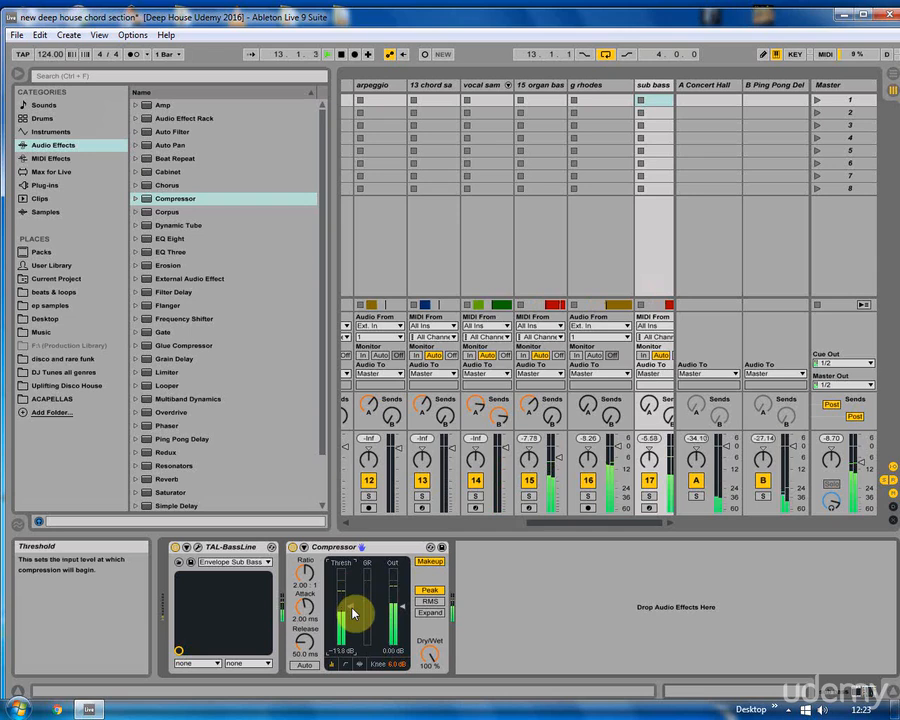
{"action": "left_click_drag", "start_coordinate": [352, 610], "coordinate": [352, 611]}
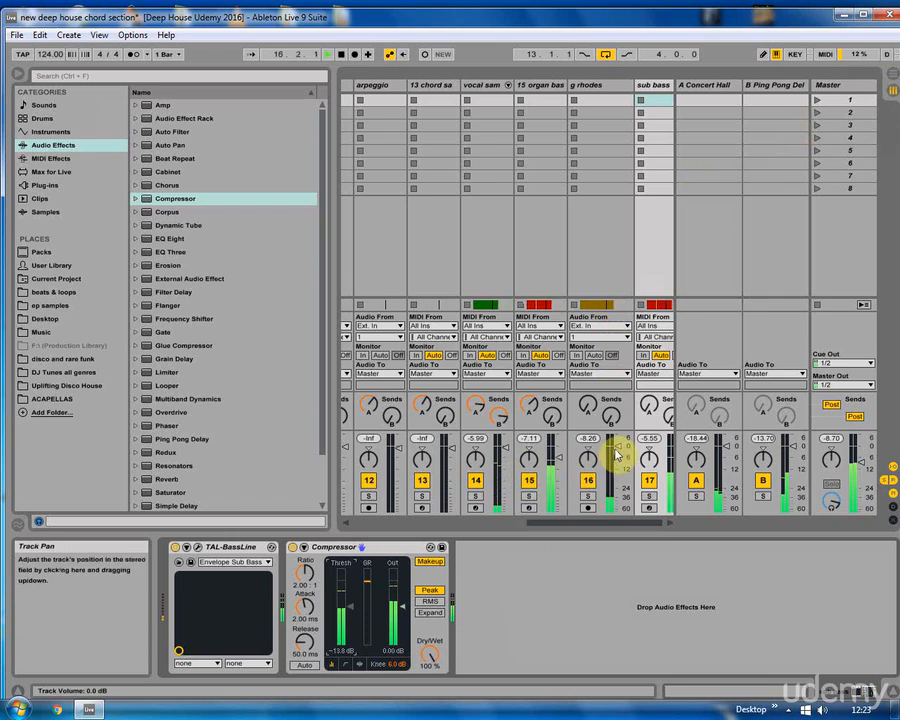
- Raise the organ bass track's volume to about -1.0 dB and return to the arrangement with playback stopped at 13.1.1
{"action": "left_click", "coordinate": [570, 458]}
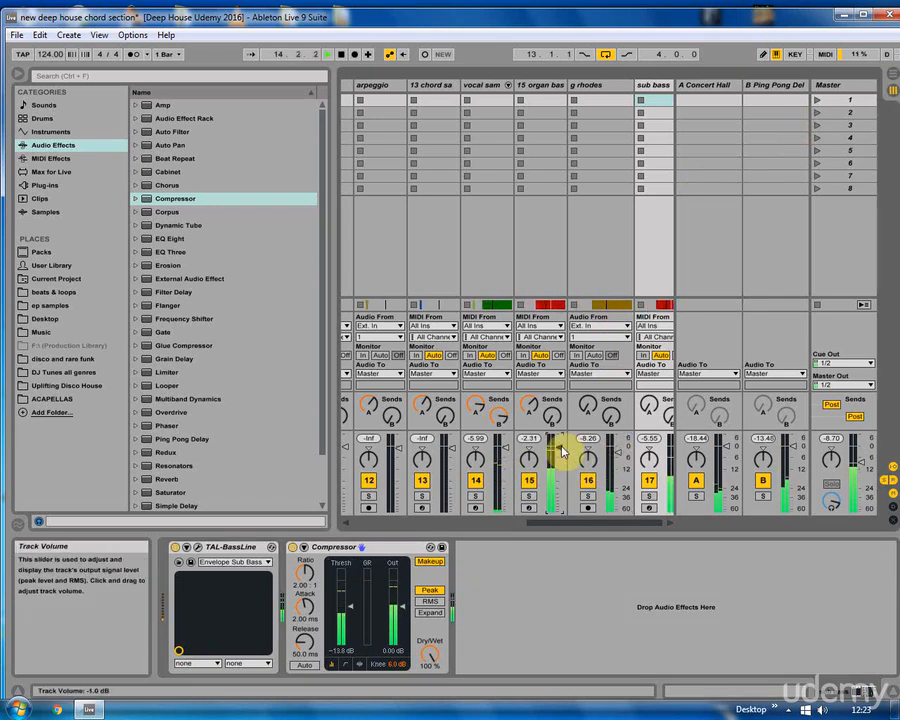
{"action": "left_click", "coordinate": [534, 121]}
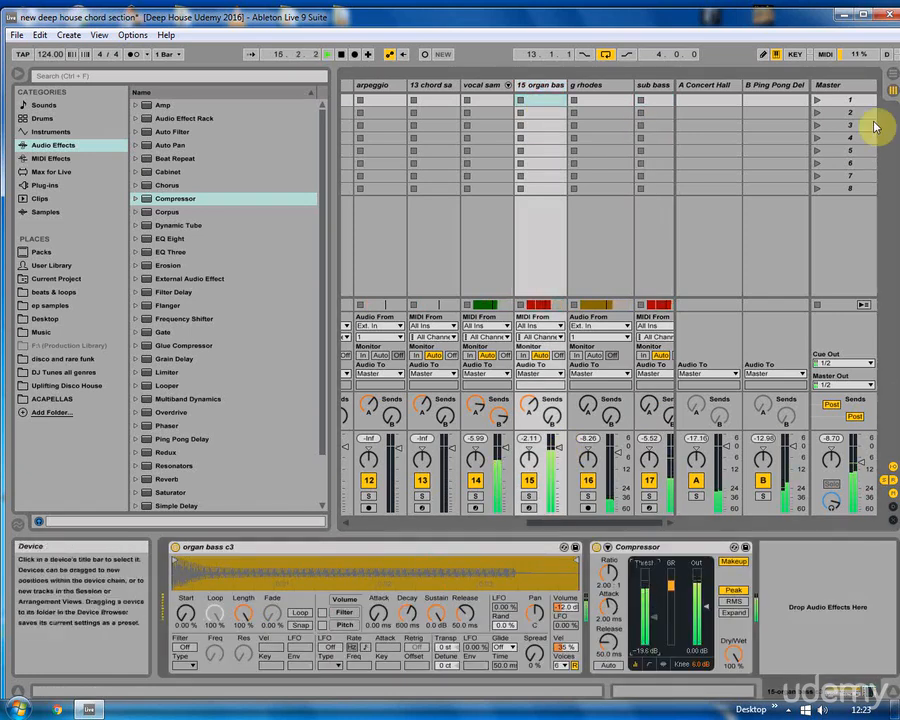
{"action": "left_click", "coordinate": [893, 84]}
{"action": "left_click", "coordinate": [521, 317]}
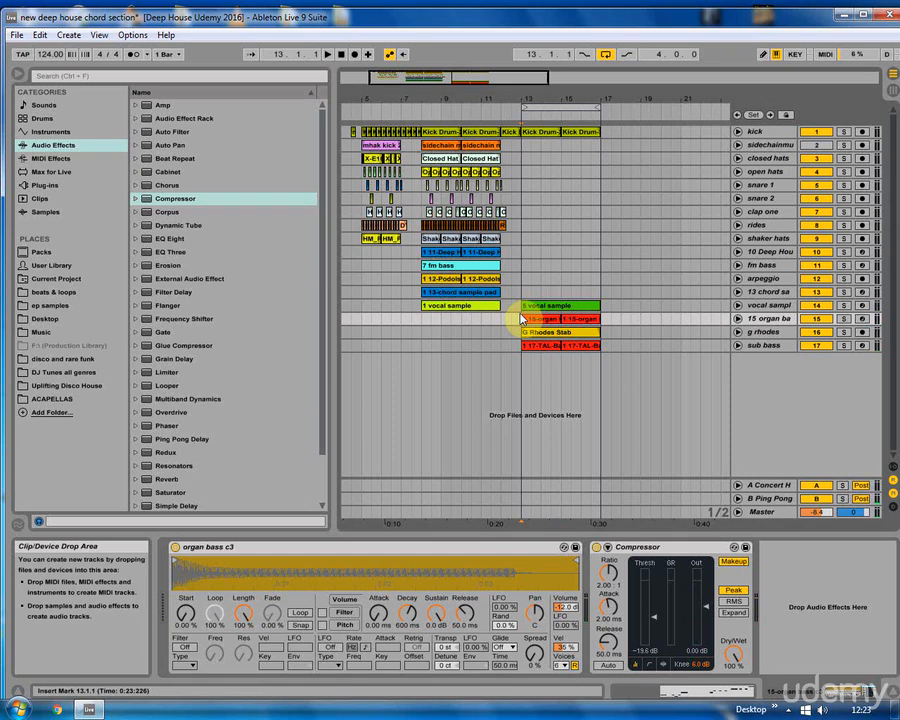
- Review the device chains of the vocal sample, organ bass, g rhodes and sub bass tracks
{"action": "left_click", "coordinate": [541, 307]}
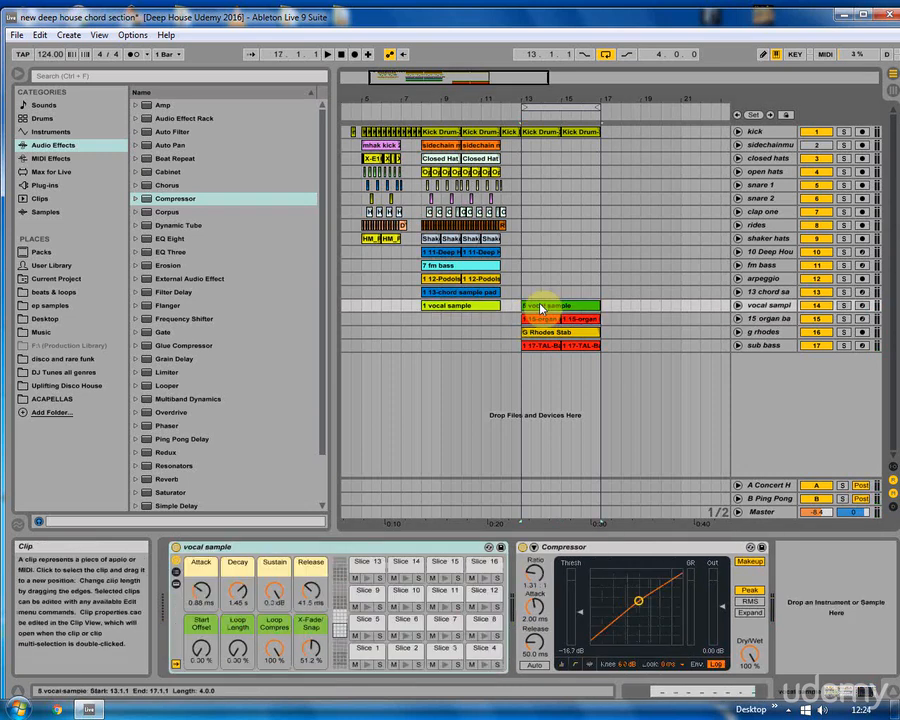
{"action": "left_click", "coordinate": [541, 320]}
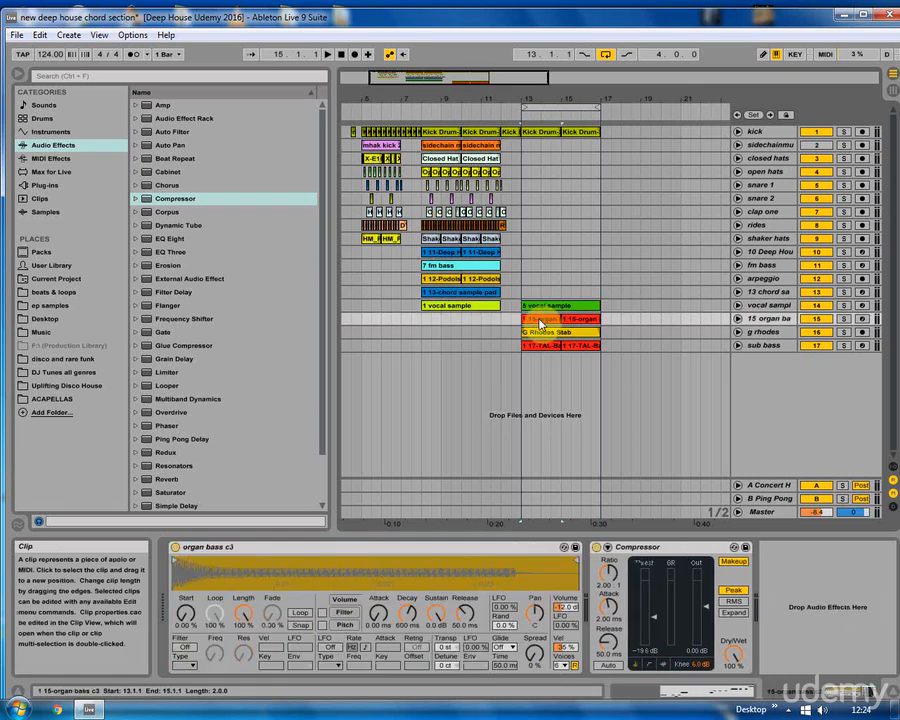
{"action": "left_click", "coordinate": [538, 332]}
{"action": "left_click", "coordinate": [543, 346]}
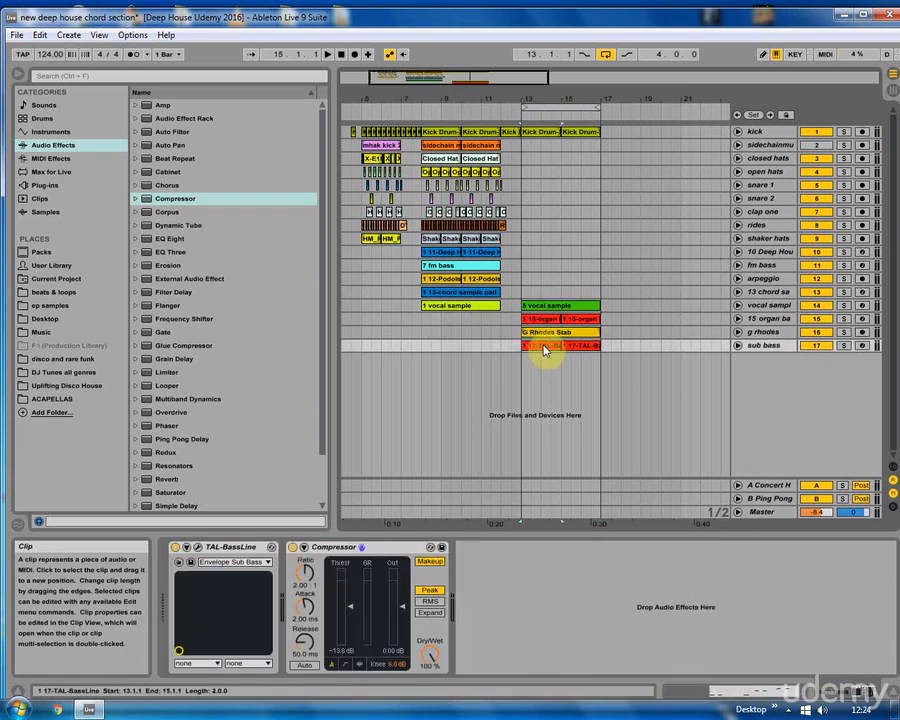
{"action": "left_click", "coordinate": [521, 361]}
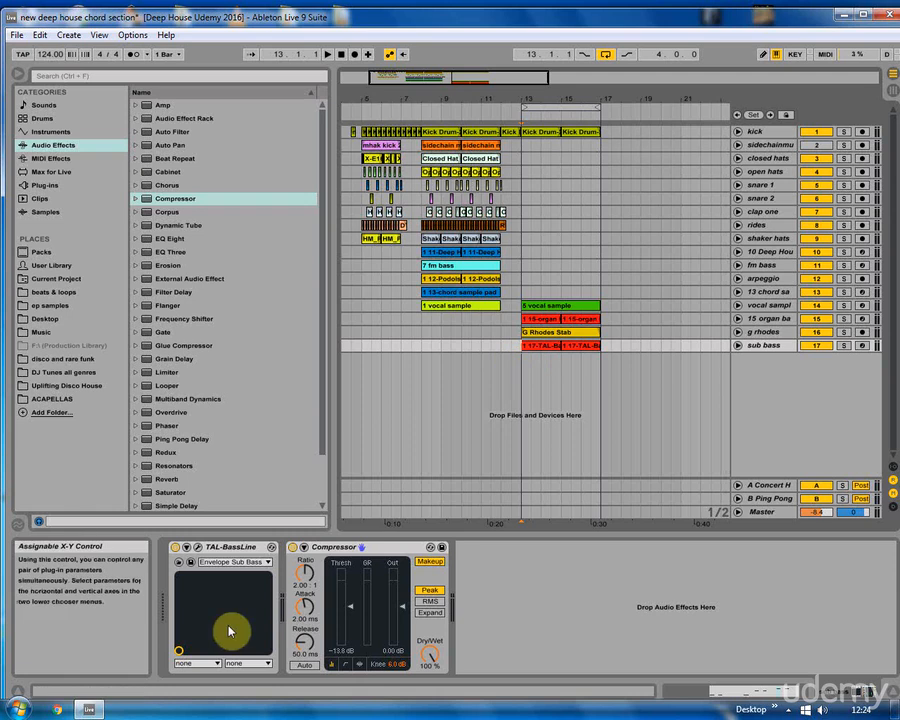